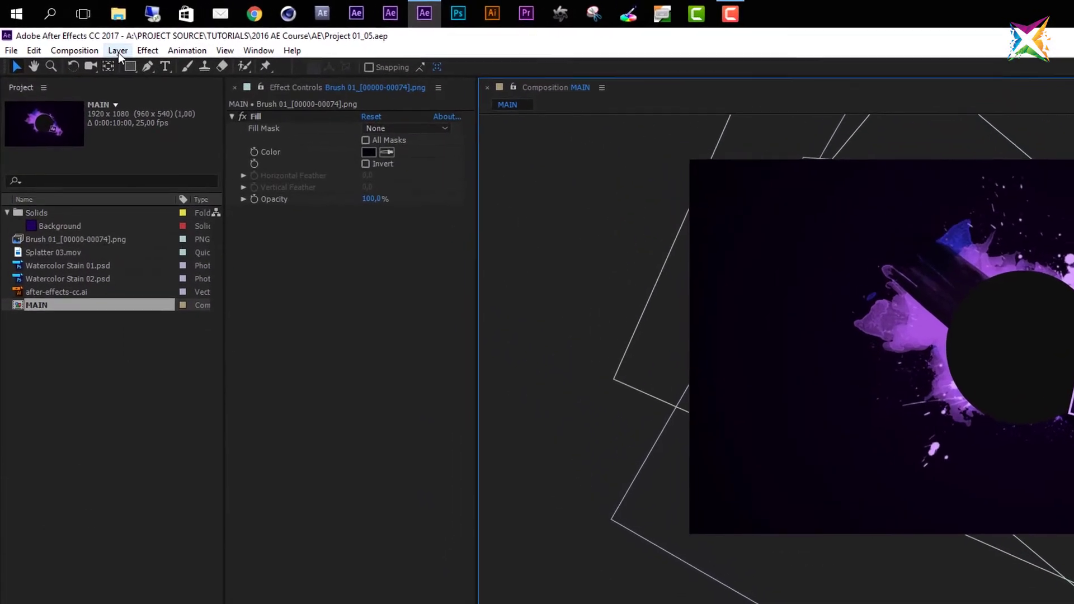
- Create a text layer in the MAIN composition reading "After" and "Effects" on two lines
left_click(87, 39)
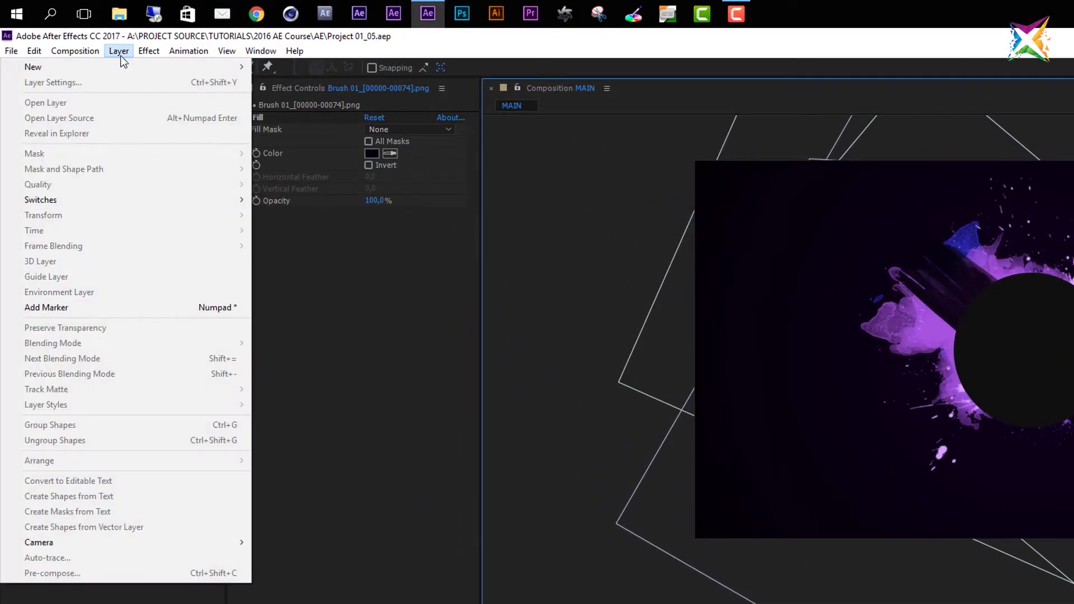
mouse_move(131, 68)
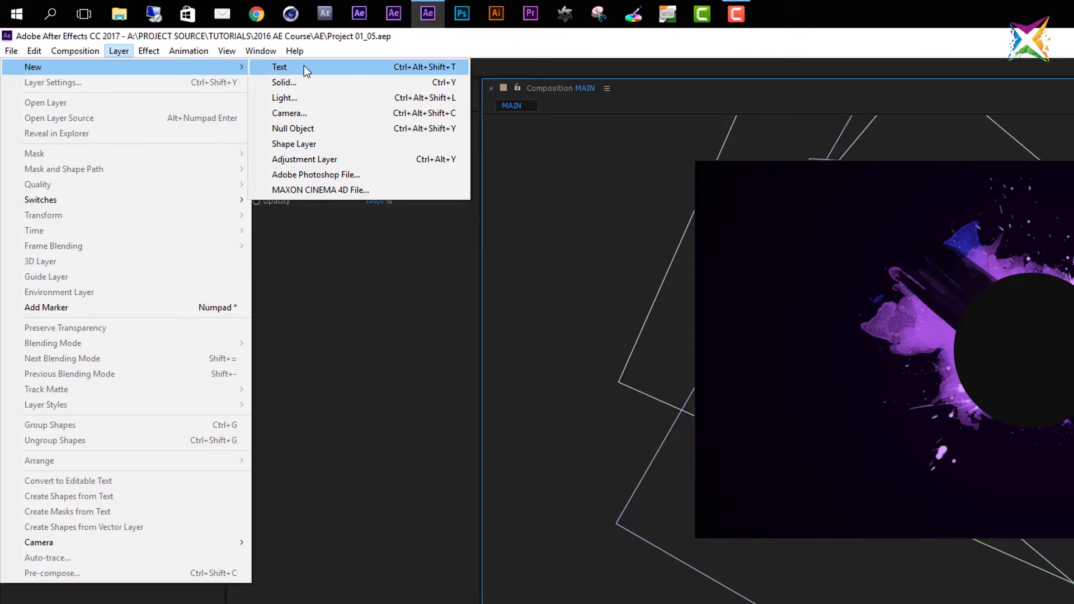
left_click(411, 65)
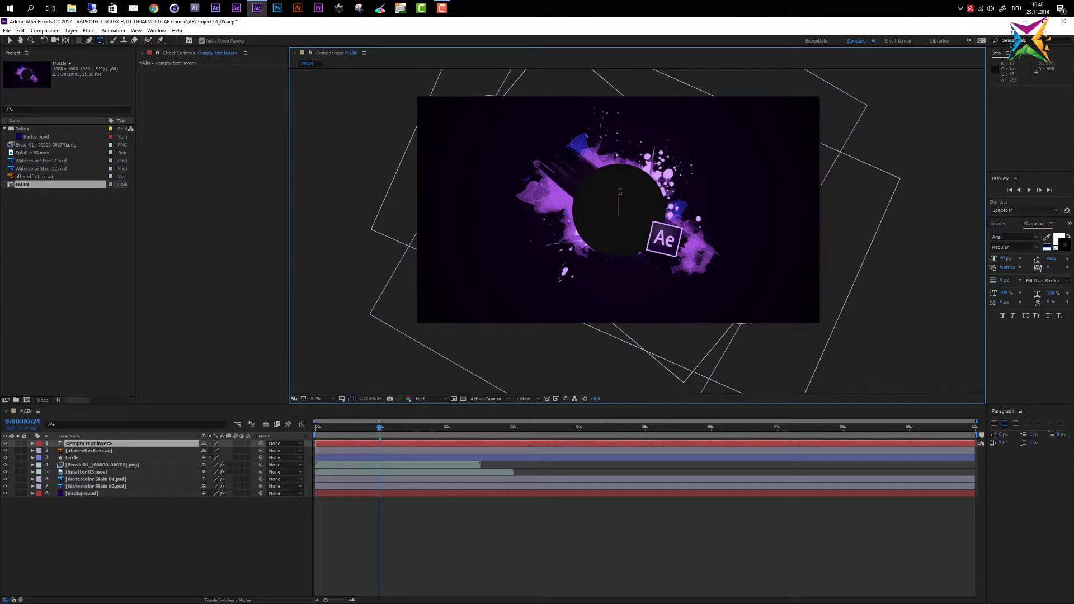
type("A")
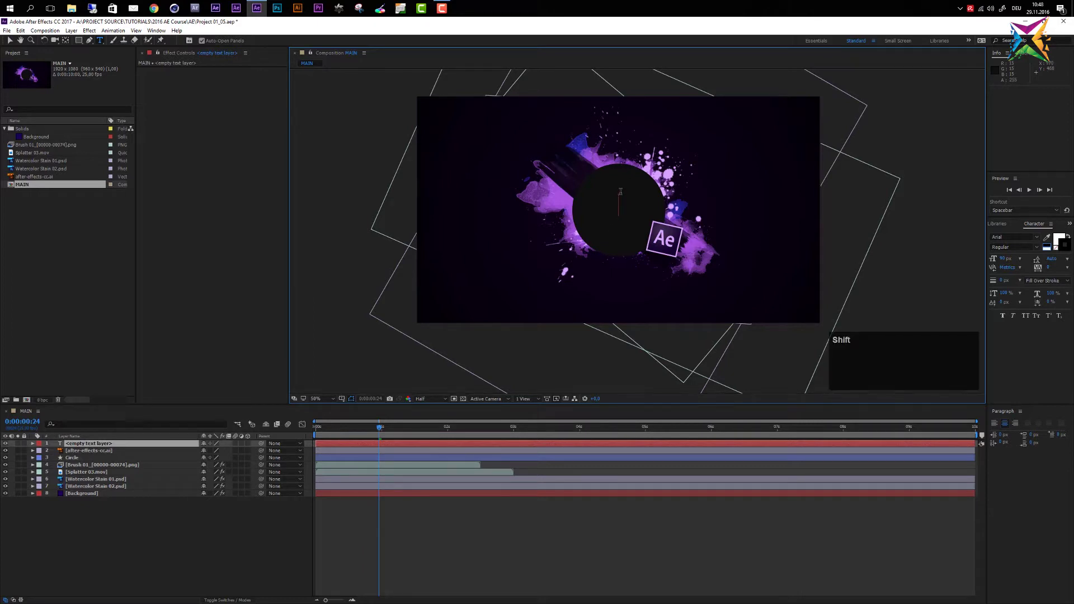
type("fter")
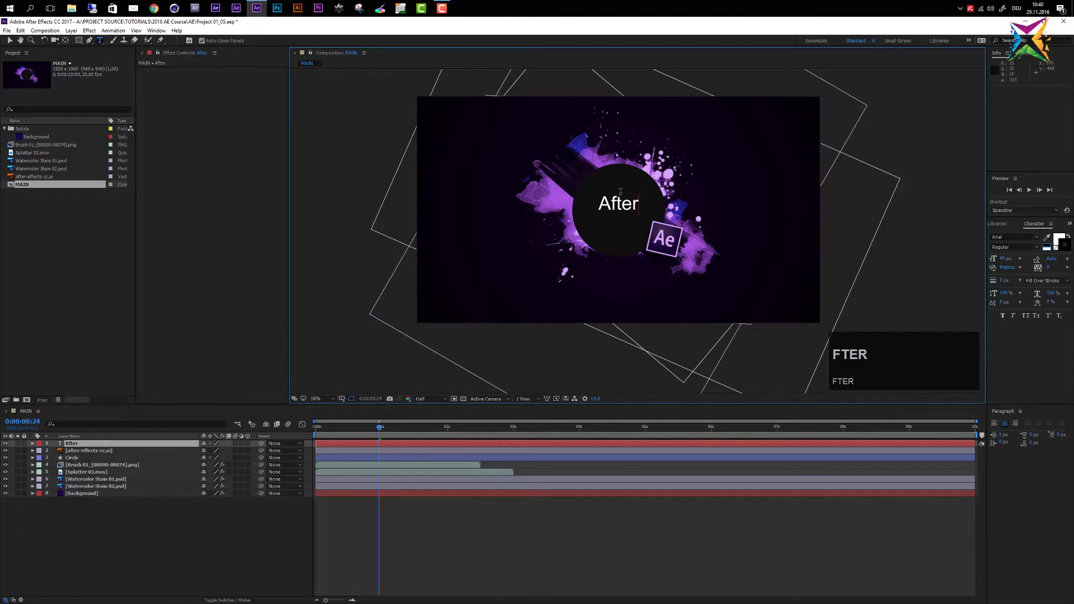
key("Return")
type("Effects")
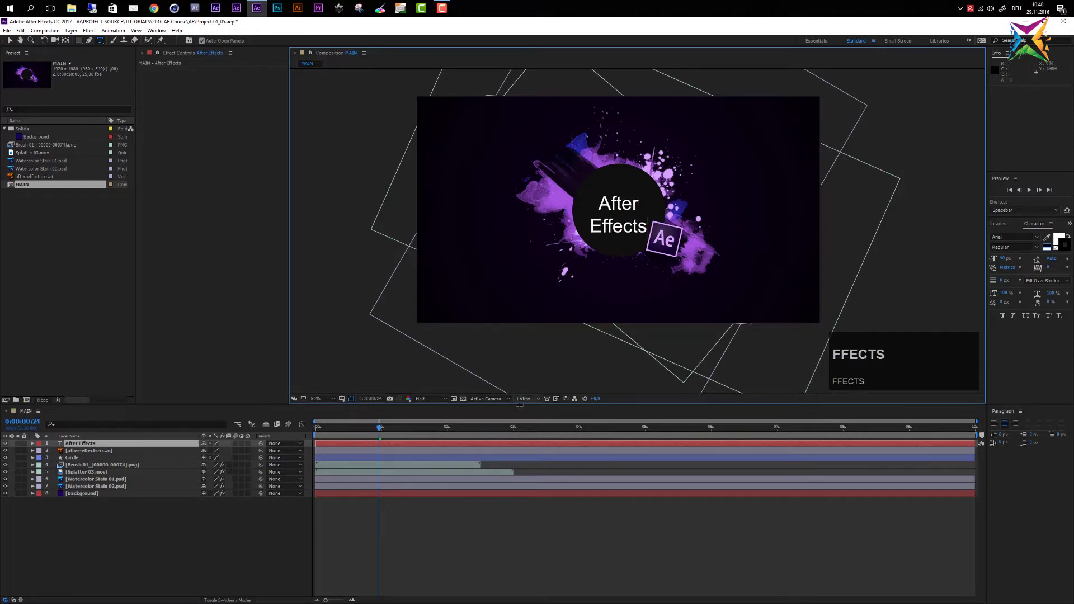
left_click(509, 445)
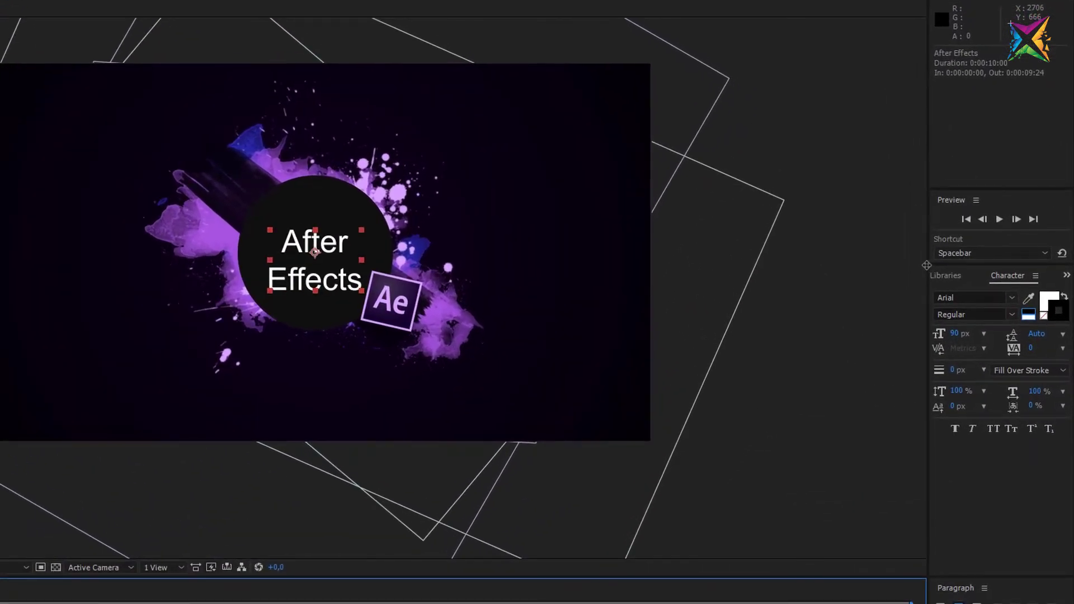
- Widen the side panel column and bring up the Character panel
left_click_drag(971, 228, 955, 228)
left_click_drag(905, 263, 796, 257)
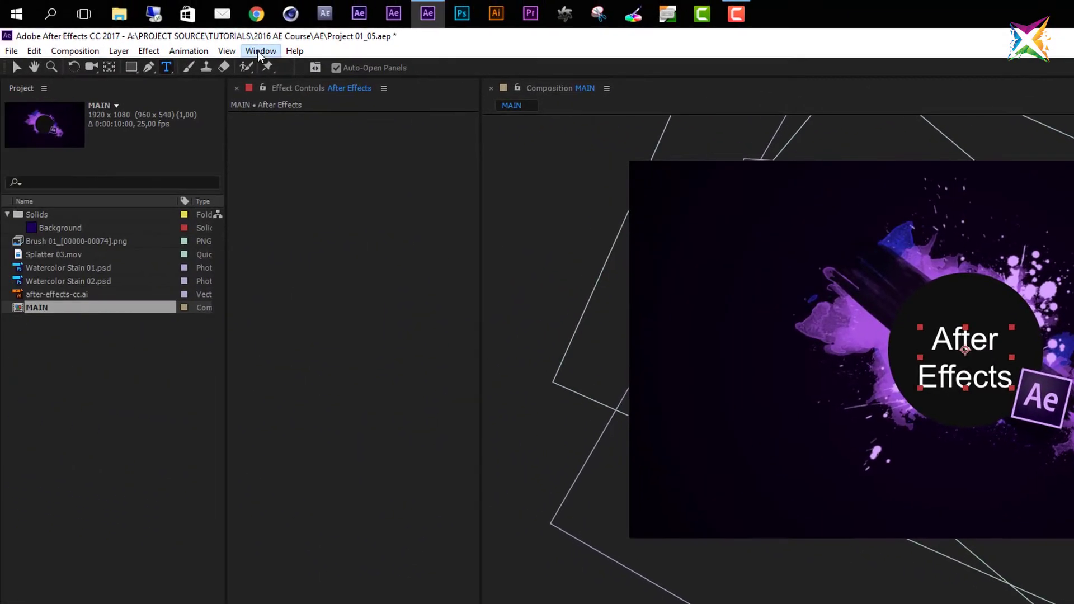
left_click(261, 51)
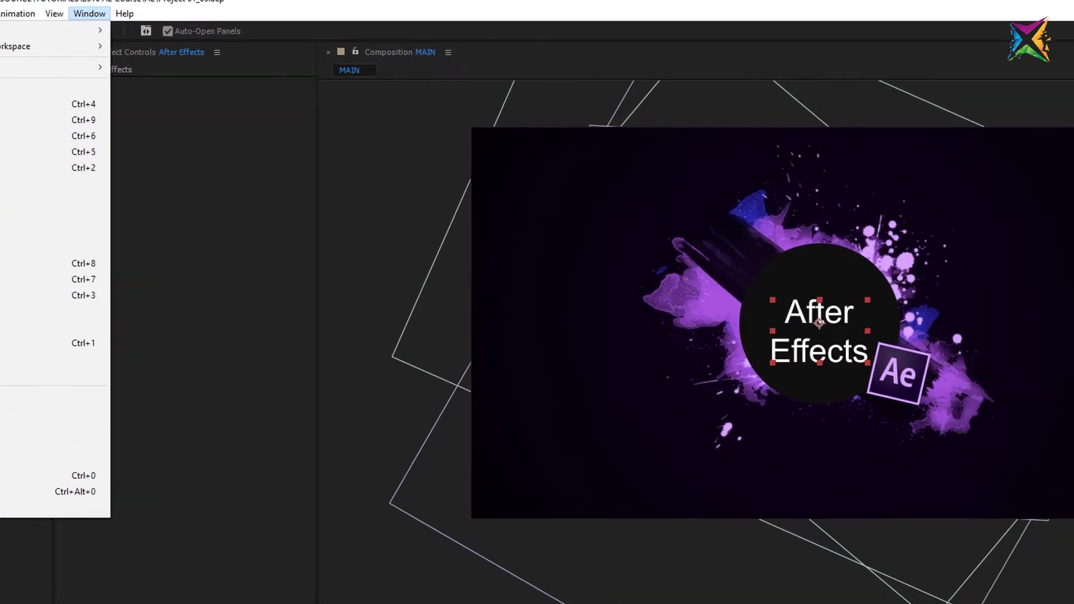
left_click(67, 171)
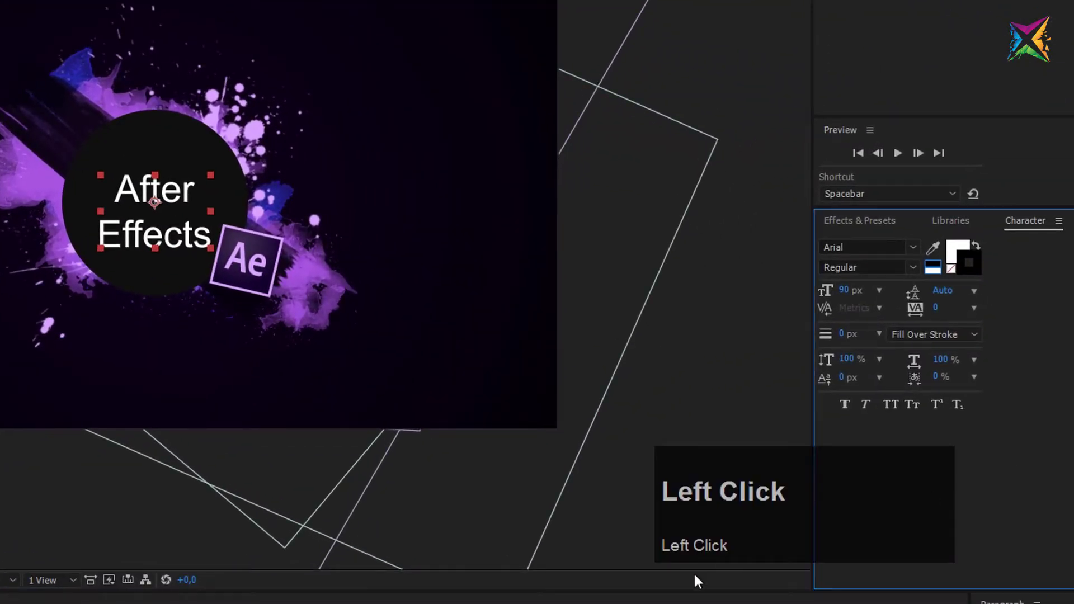
left_click_drag(811, 498, 663, 516)
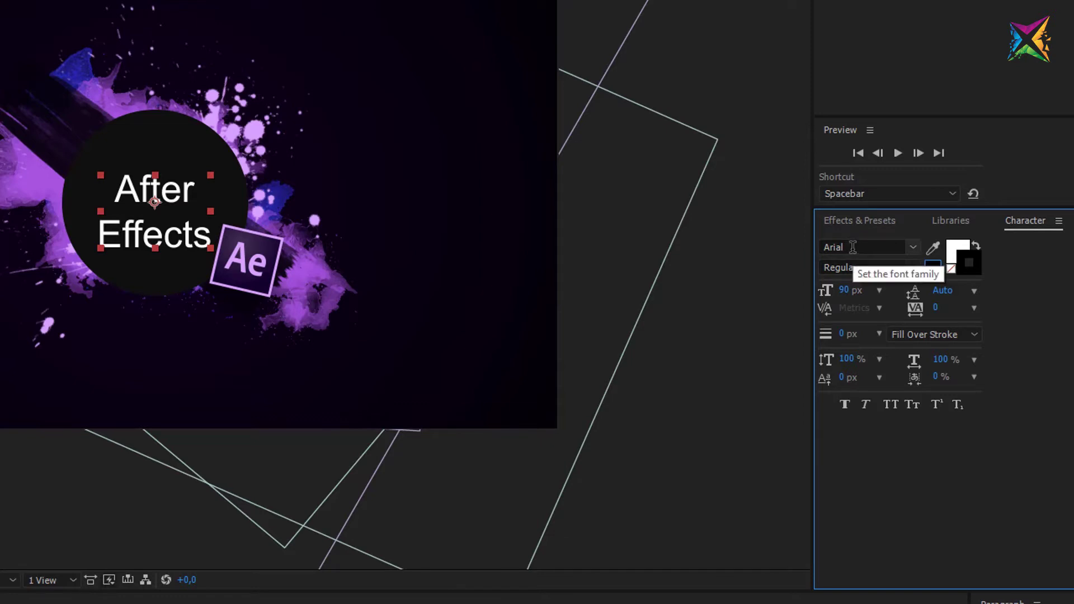
- Try the Cambria and Courier fonts on the After Effects text and set the font family back to Arial
left_click(912, 248)
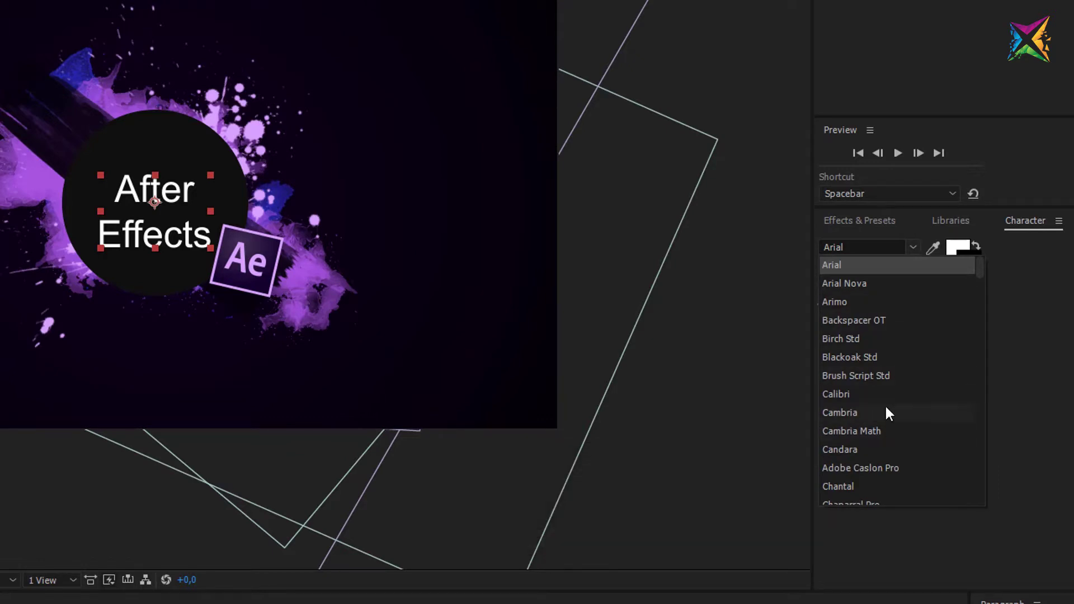
left_click(887, 409)
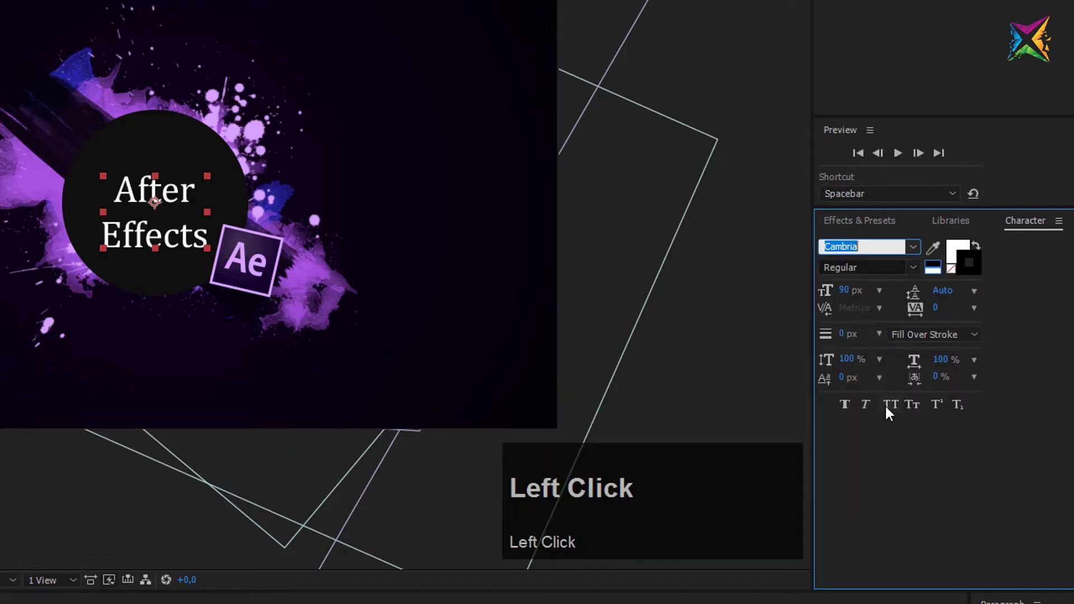
left_click(920, 247)
left_click(870, 484)
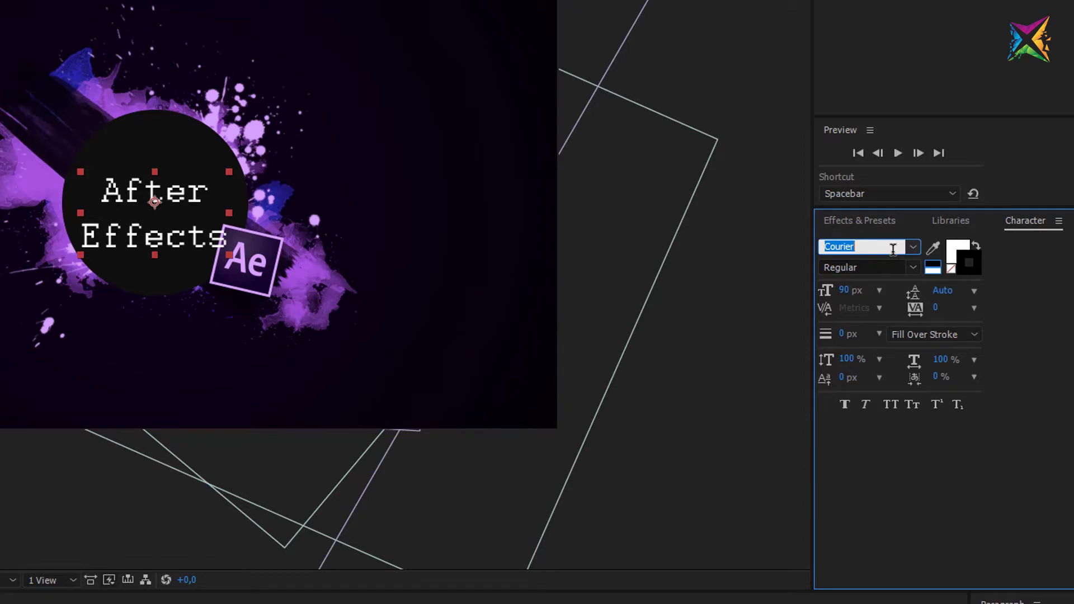
type("Arial")
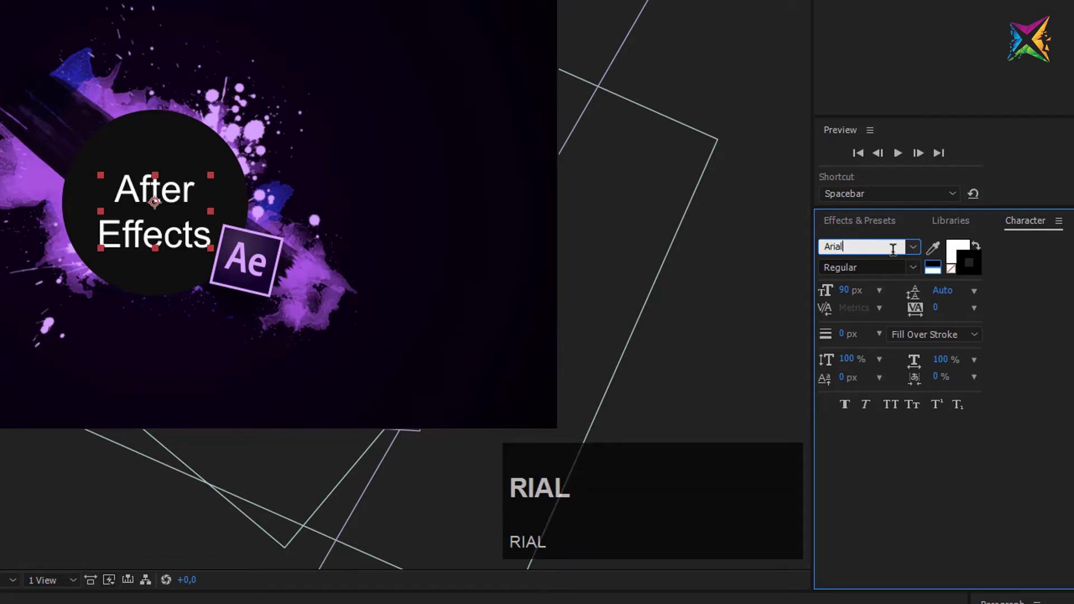
left_click(928, 462)
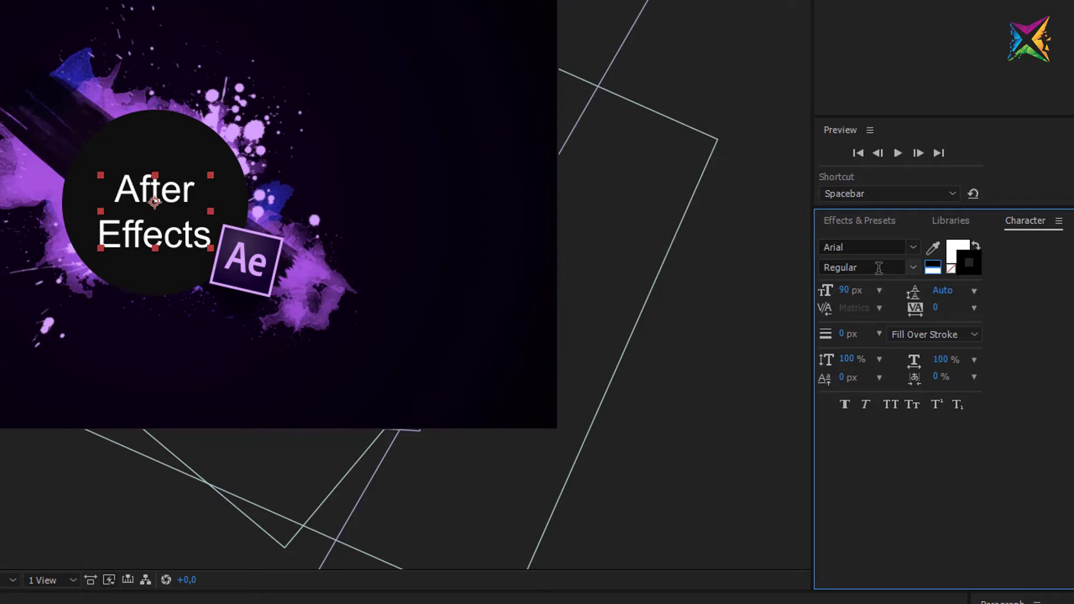
- Try the Bold and Bold Italic styles on the text and set the font style back to Regular
left_click(911, 267)
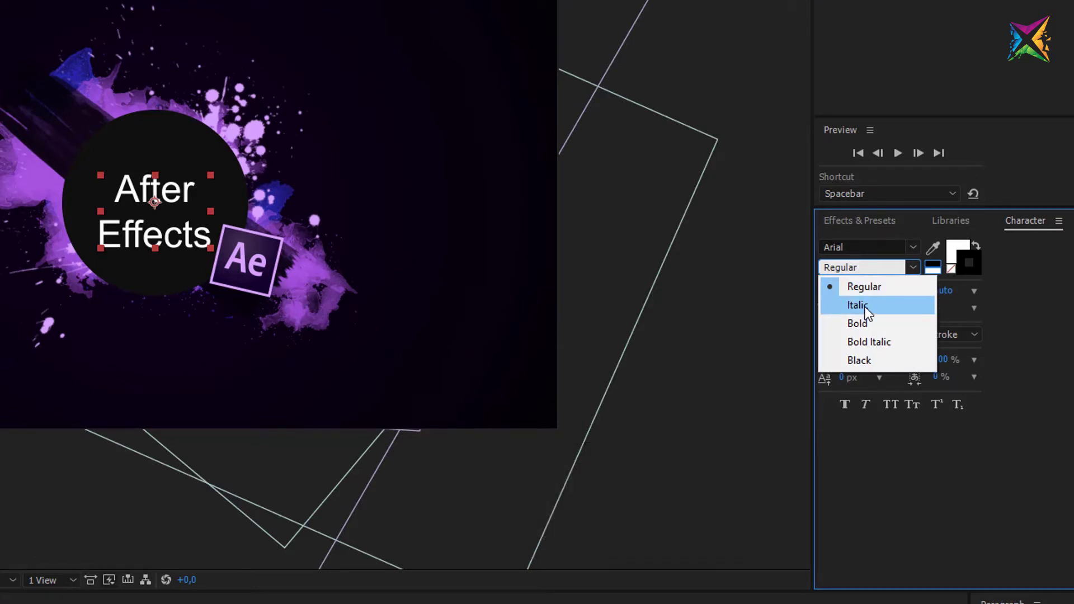
left_click(861, 324)
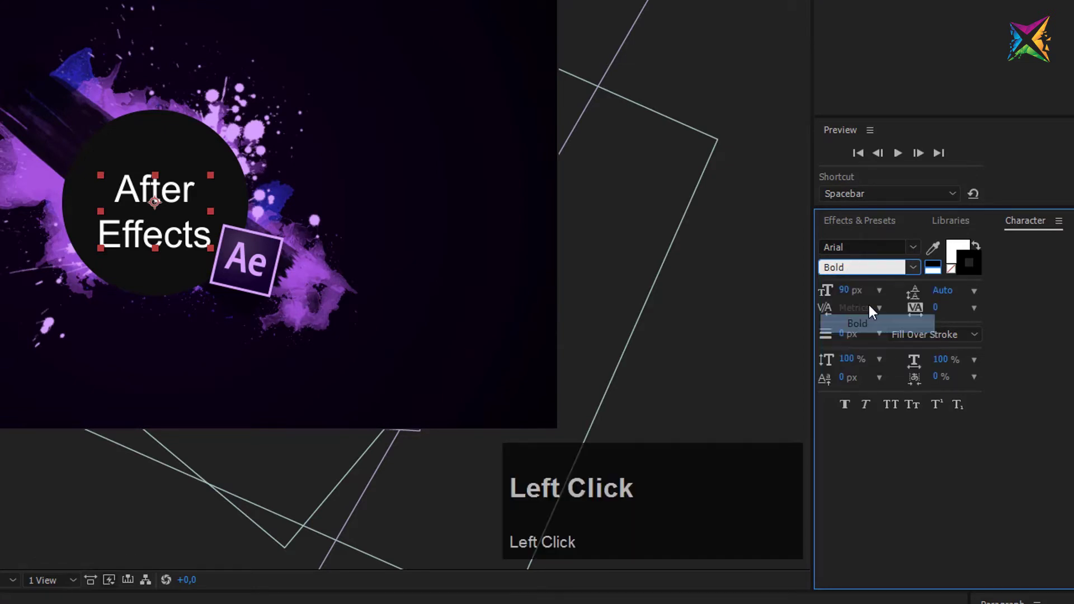
left_click(910, 268)
left_click(864, 342)
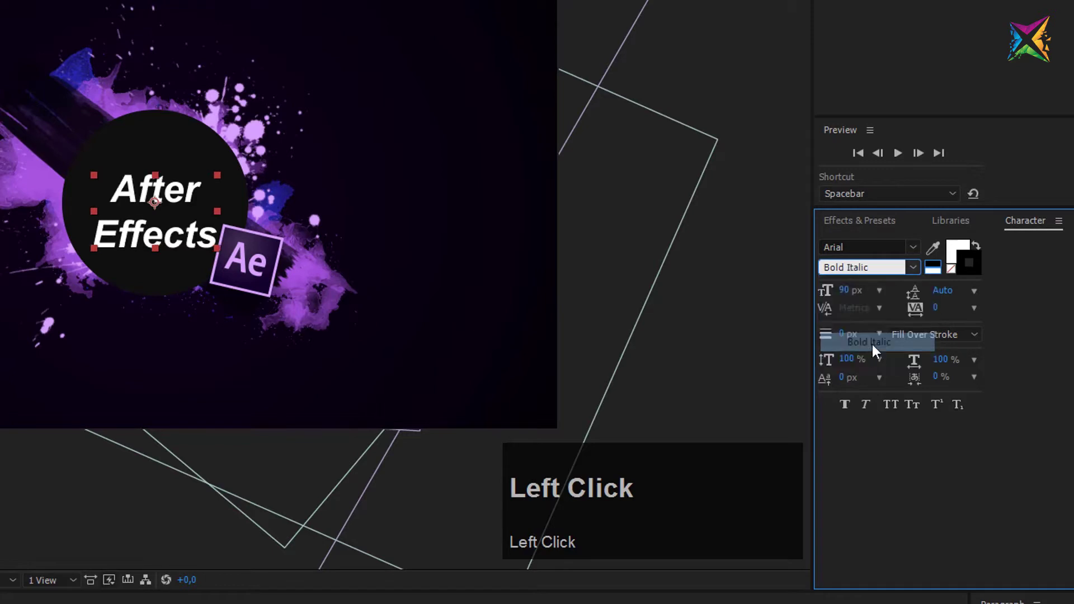
left_click(909, 270)
left_click(882, 288)
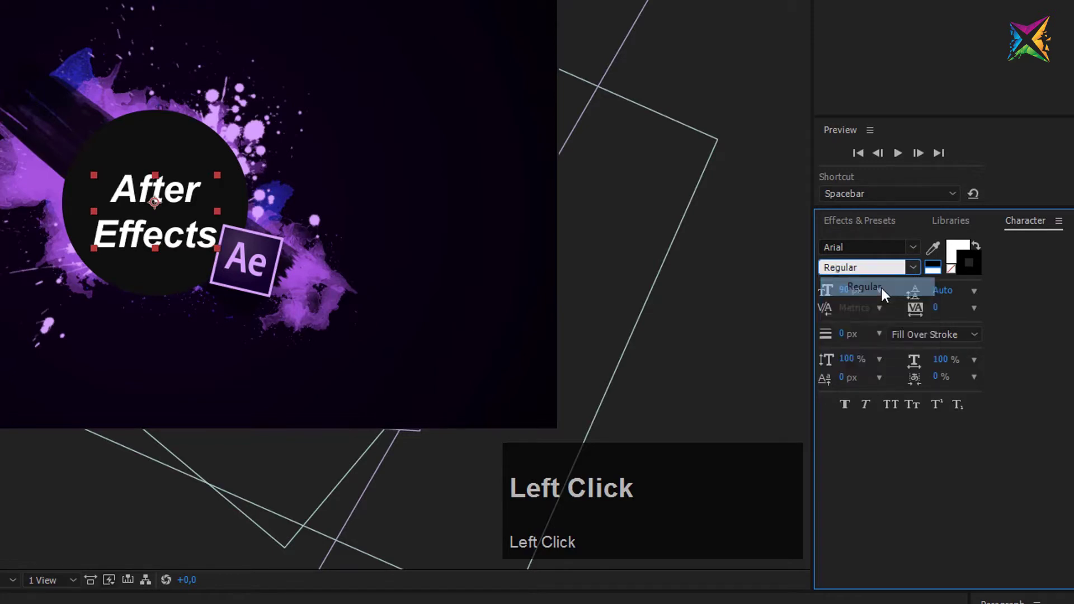
- Set the text's fill colour to red, hex E00B0B
left_click(958, 251)
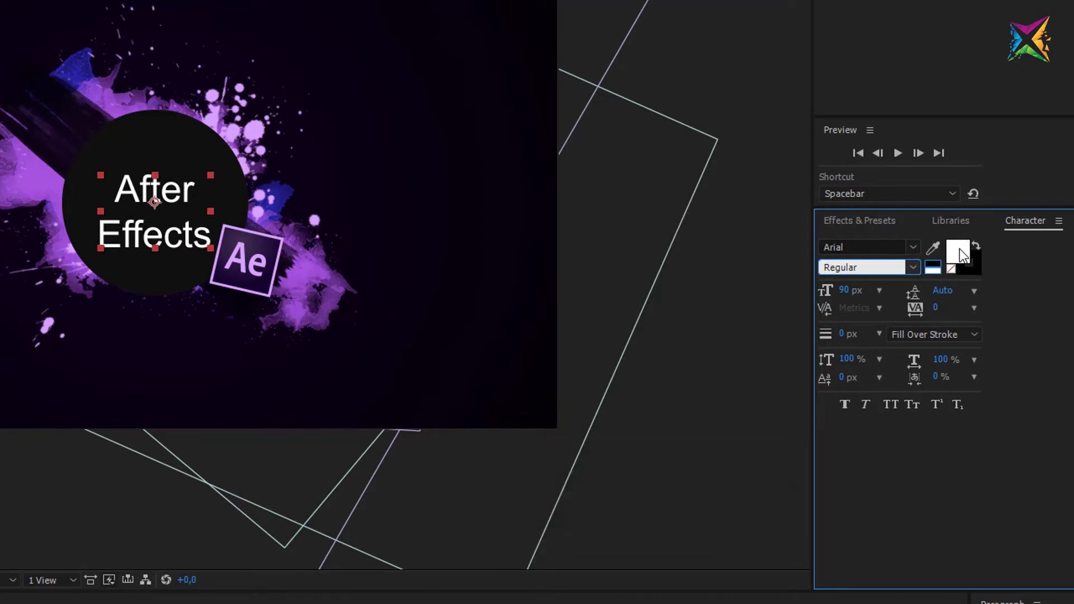
left_click(960, 253)
left_click_drag(353, 355, 411, 359)
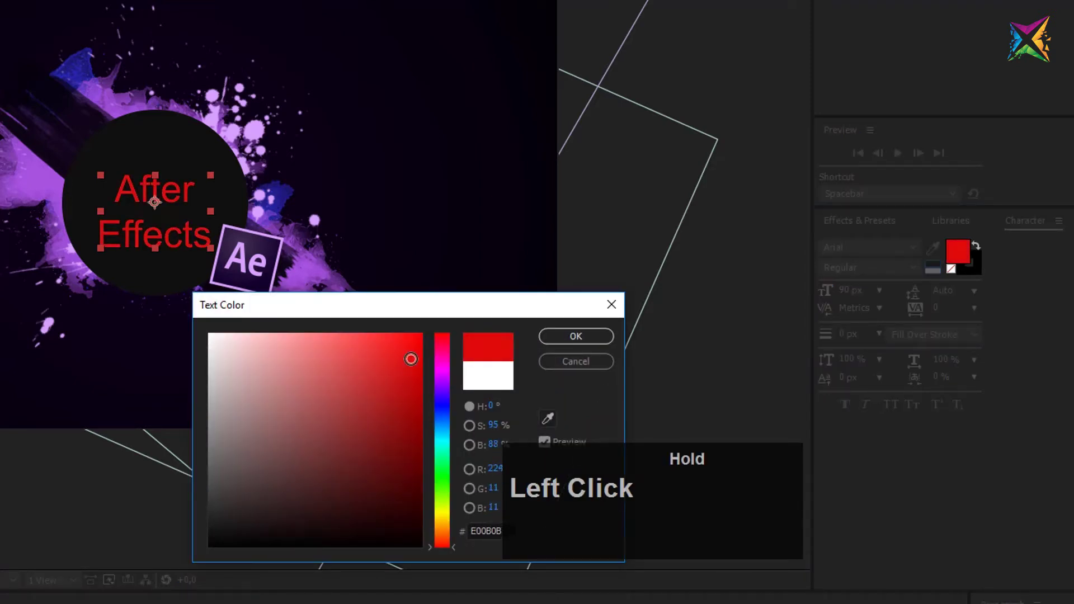
left_click(561, 338)
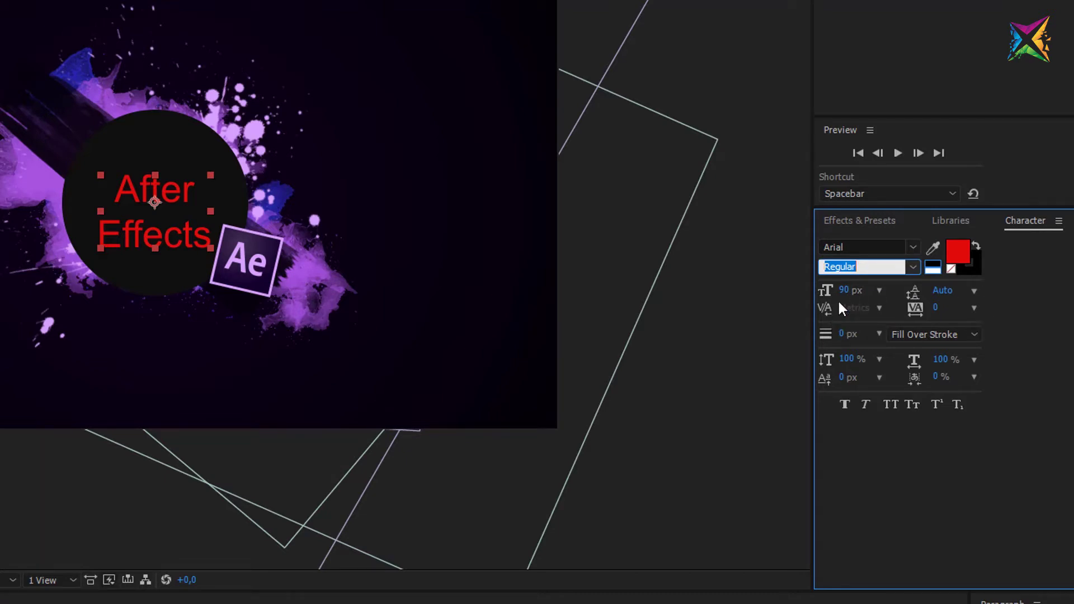
- Try a font size of 98 px on the text and set it back to 90 px
mouse_move(843, 296)
left_mouse_down()
mouse_move(927, 289)
mouse_move(720, 302)
mouse_move(854, 309)
left_mouse_up()
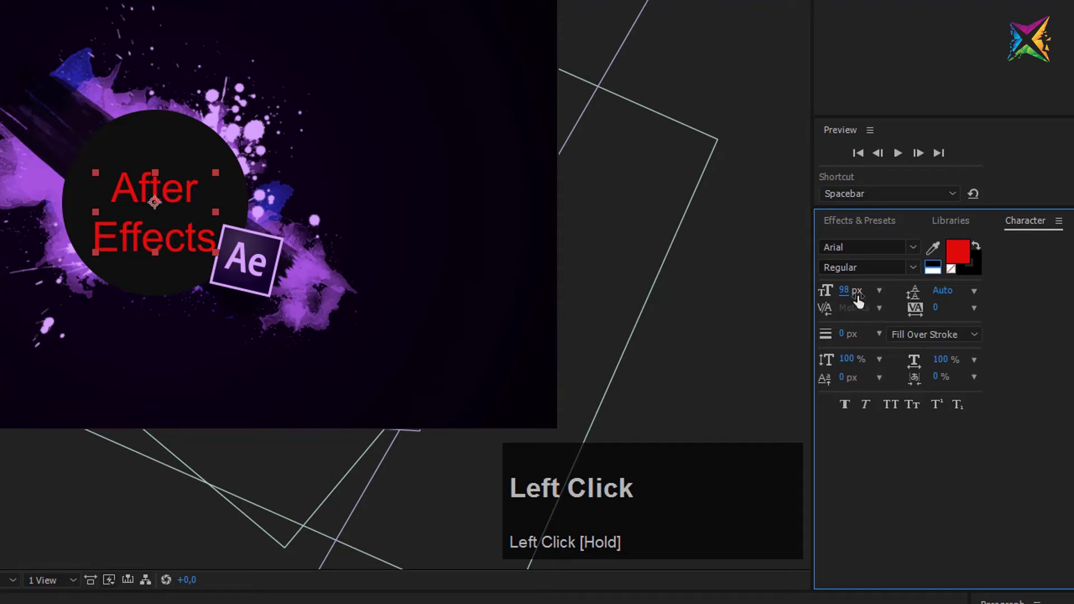
left_click(847, 291)
type("90")
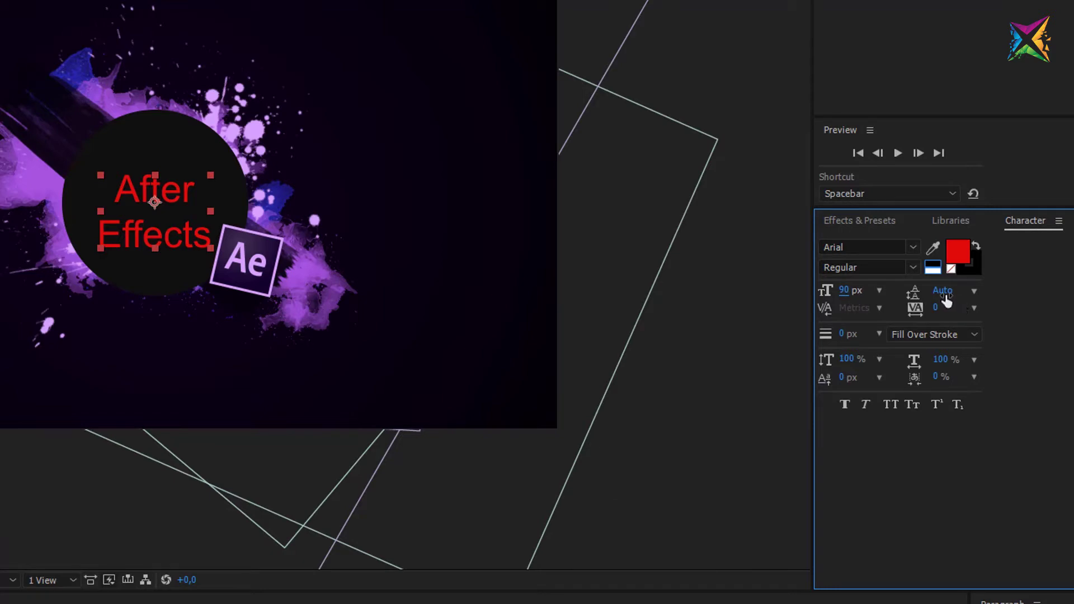
- Try wider line spacing of 144 and 148 px between the two text lines and return the leading to Auto
left_click_drag(946, 294, 975, 290)
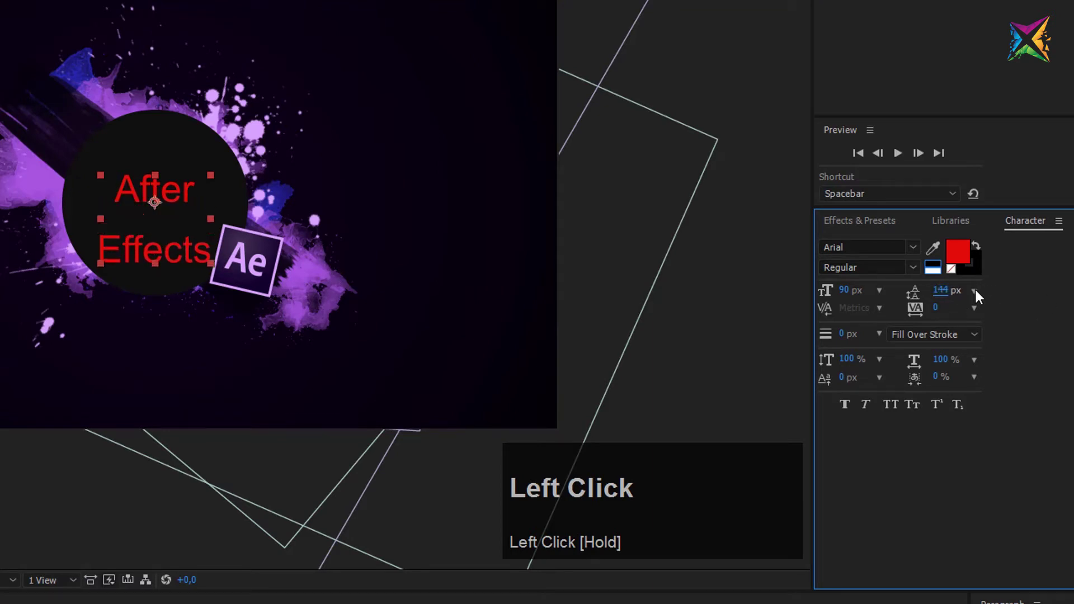
left_click(975, 288)
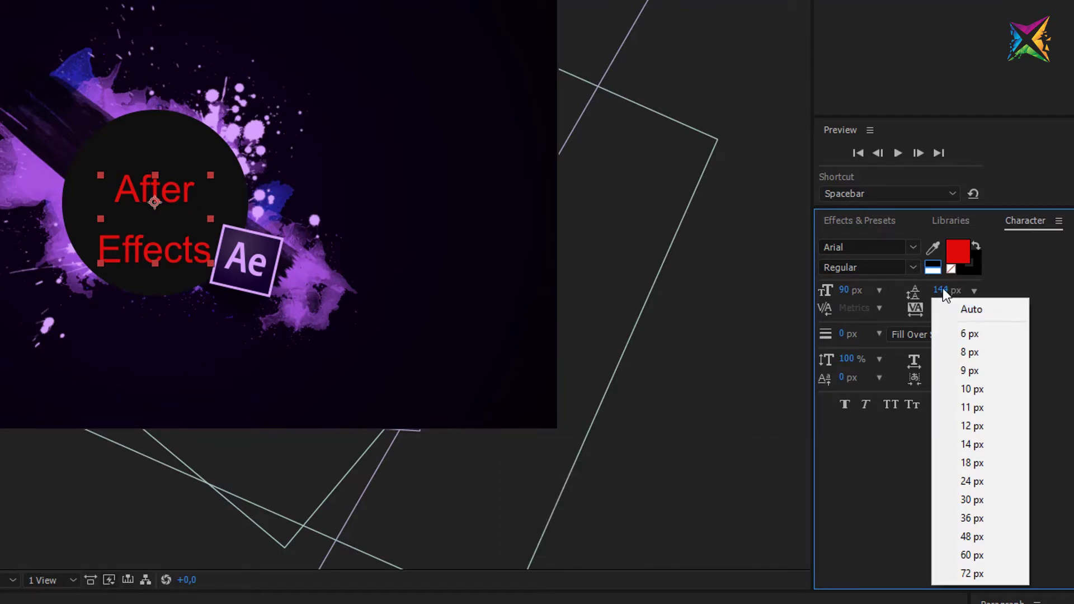
left_click_drag(942, 288, 977, 289)
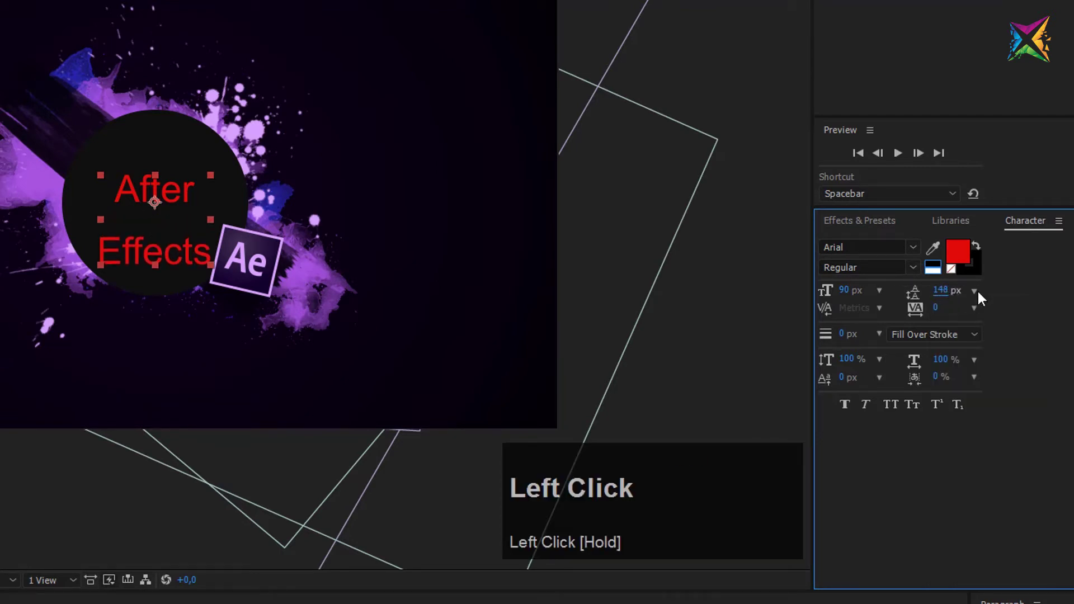
left_click(972, 291)
left_click(978, 311)
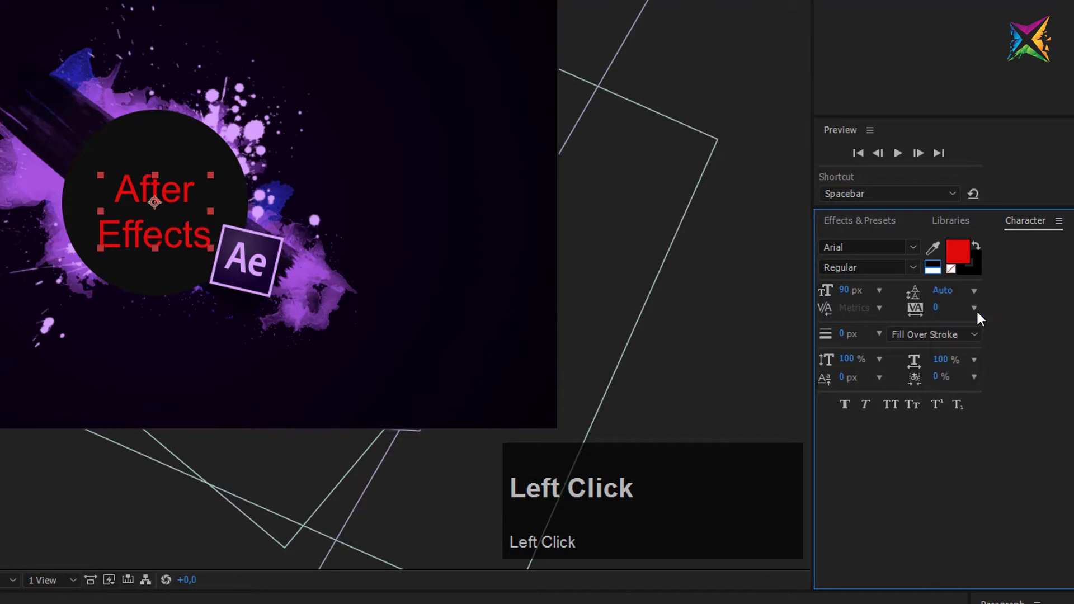
- Try a letter tracking of 318 on the text and reset the tracking to 0
left_click_drag(937, 304, 993, 335)
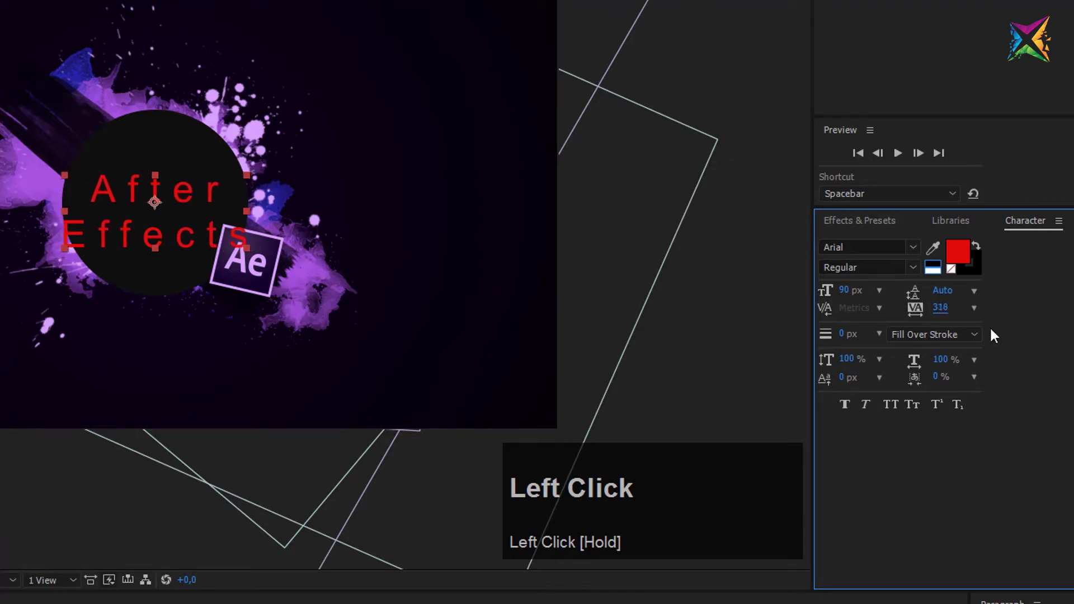
left_click(974, 309)
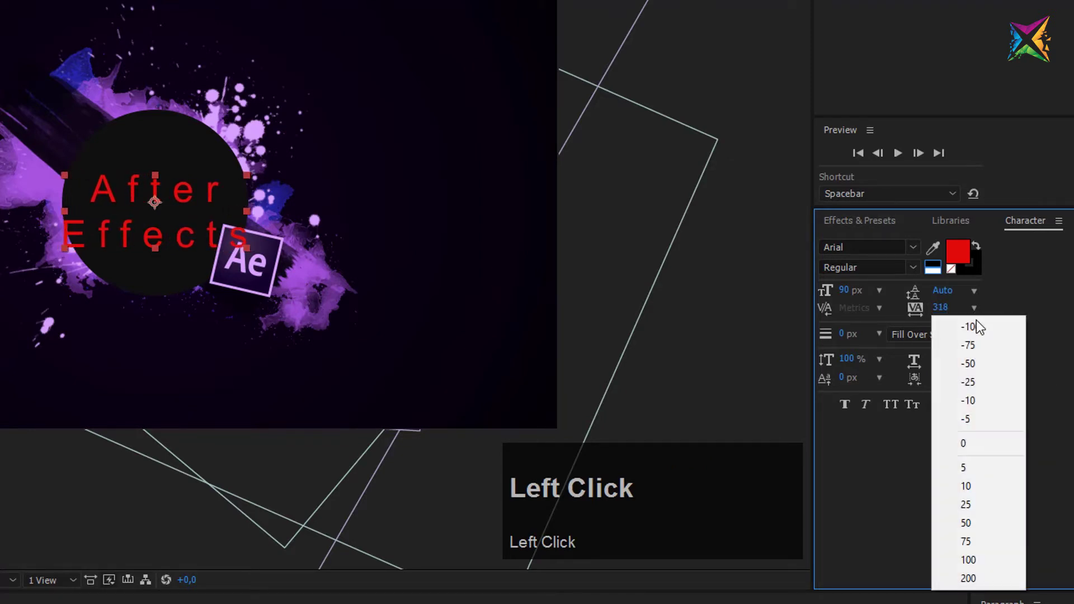
left_click(979, 445)
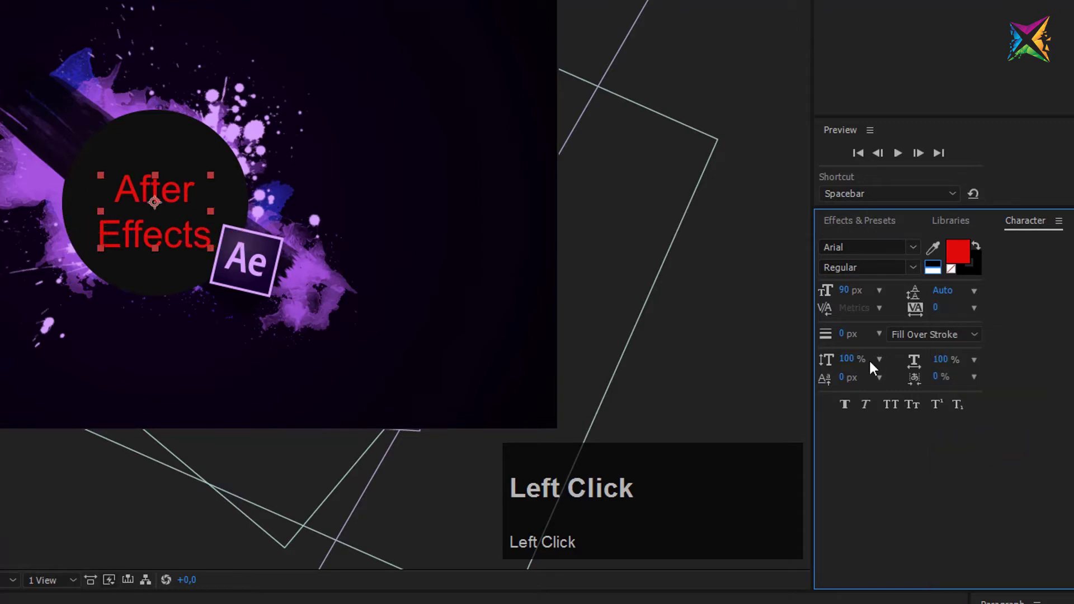
- Set the text's stroke width to 15 px and make the stroke colour the active colour
left_click_drag(844, 336, 855, 335)
left_click(845, 335)
type("15")
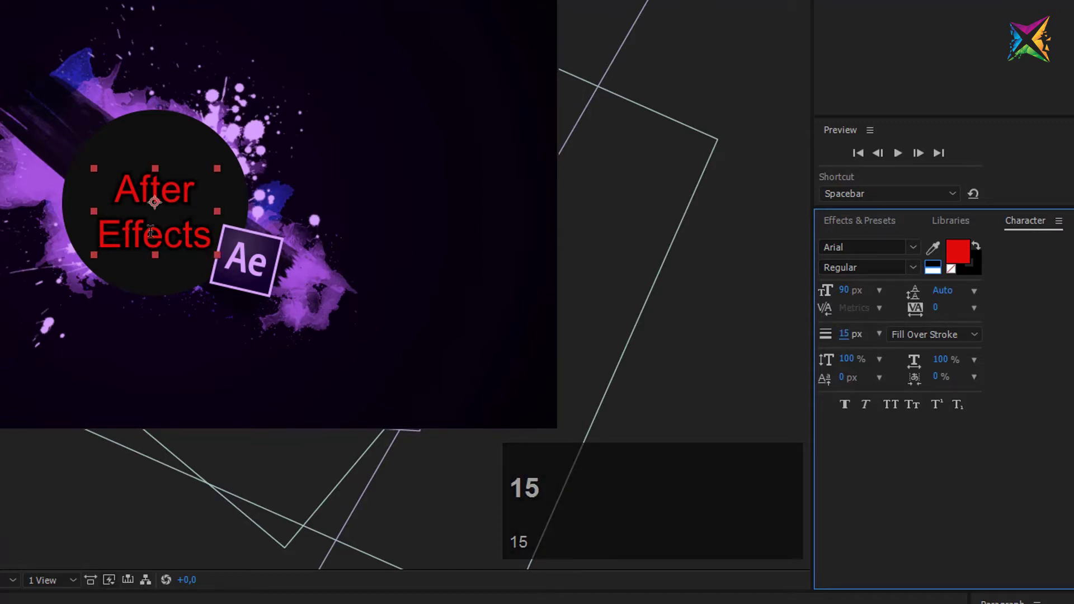
key("Return")
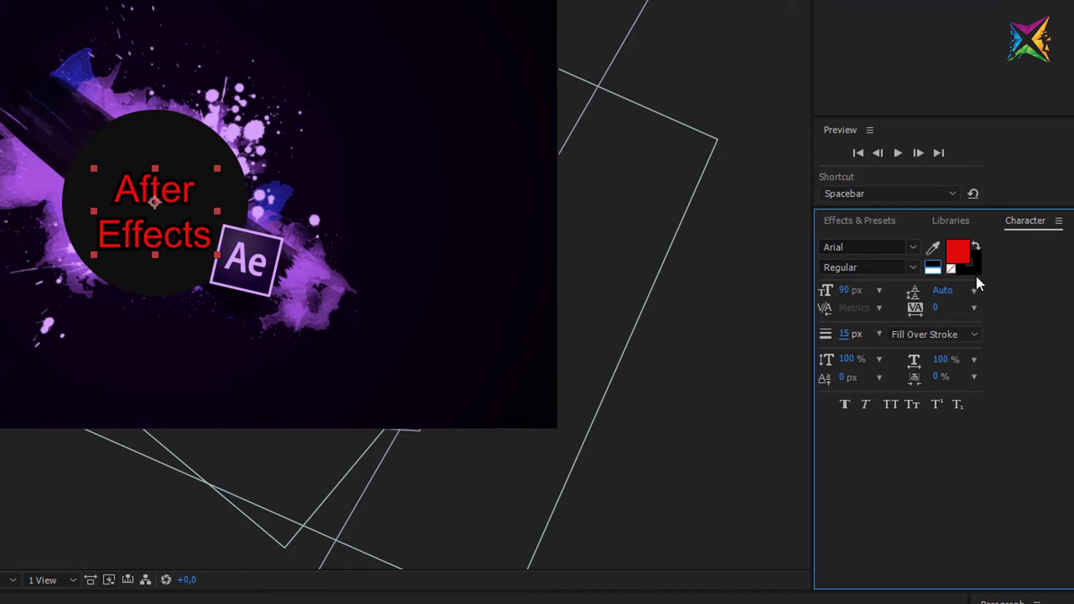
left_click(976, 272)
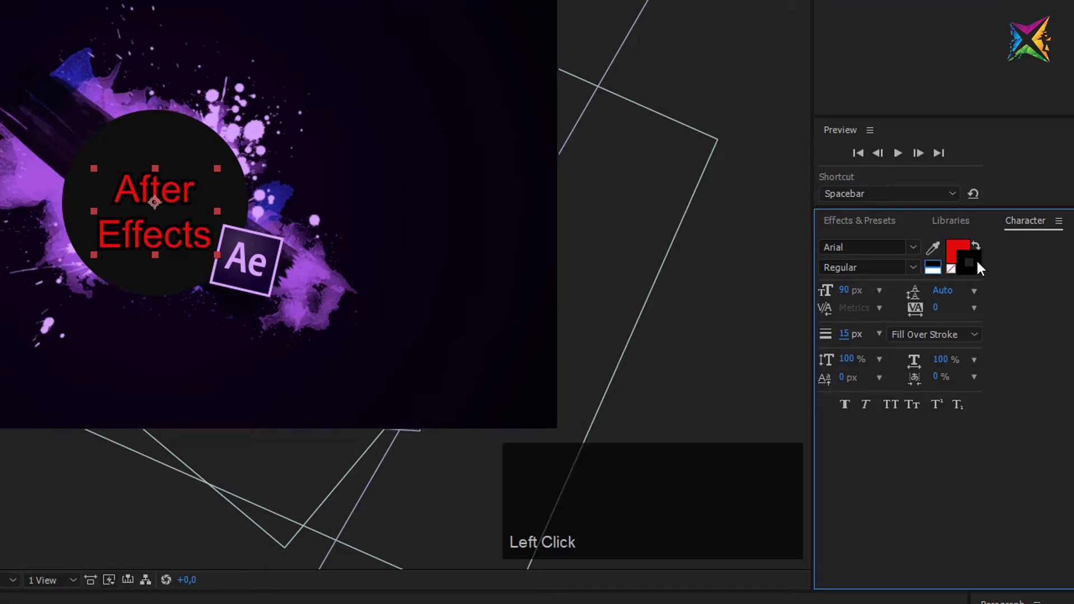
- Change the text's stroke colour to yellow
left_click(976, 260)
left_click_drag(433, 463, 445, 510)
left_click_drag(399, 346, 407, 337)
left_click(576, 336)
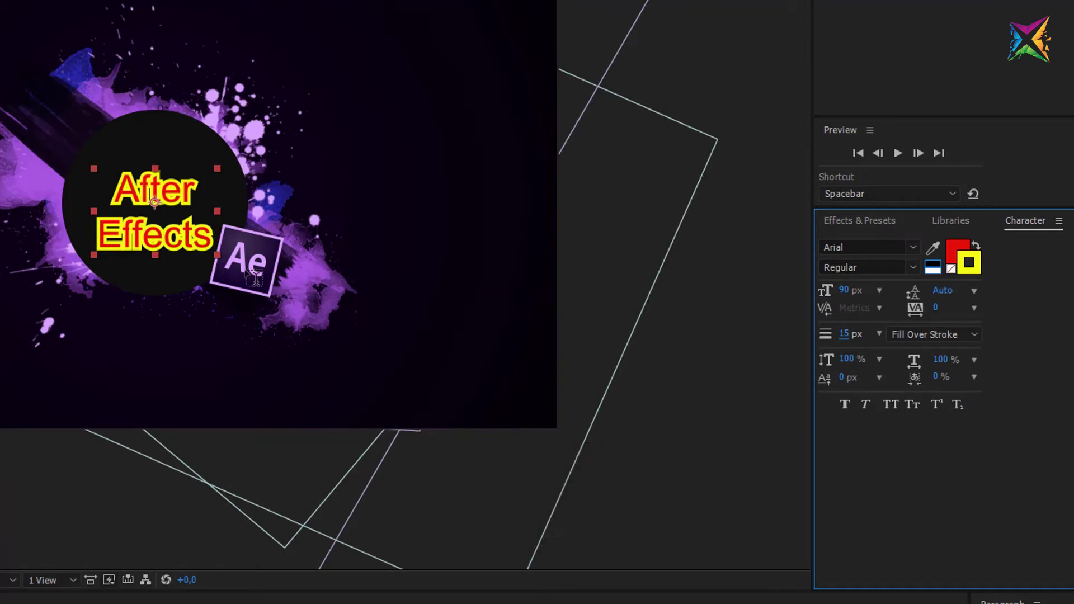
- Try a 46 px stroke width with Stroke Over Fill on the text and return the order to Fill Over Stroke
mouse_move(848, 344)
left_mouse_down()
mouse_move(879, 336)
mouse_move(848, 335)
mouse_move(869, 334)
left_mouse_up()
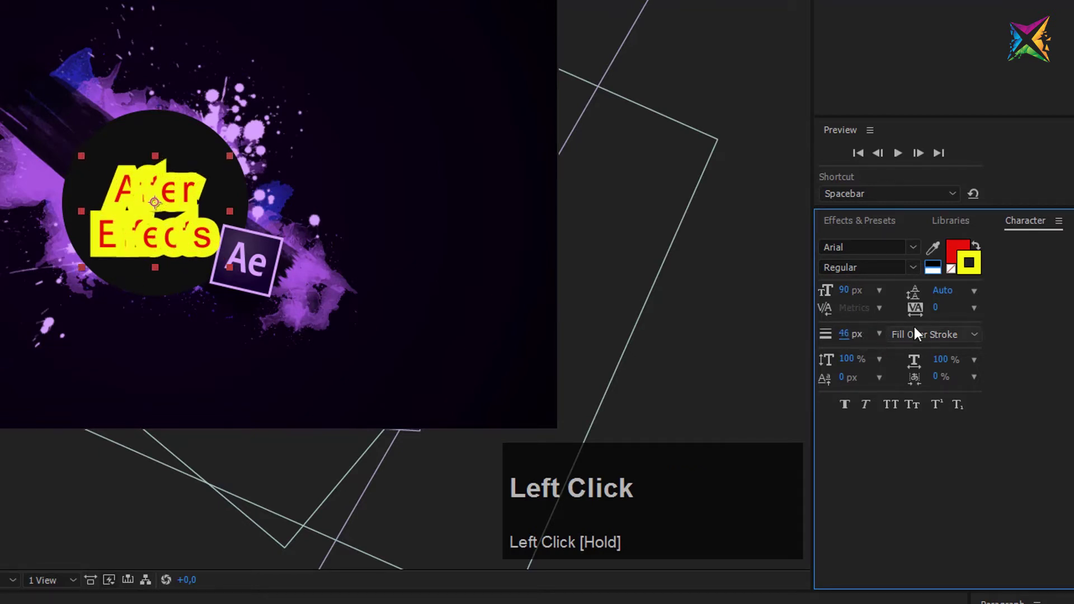
left_click(944, 333)
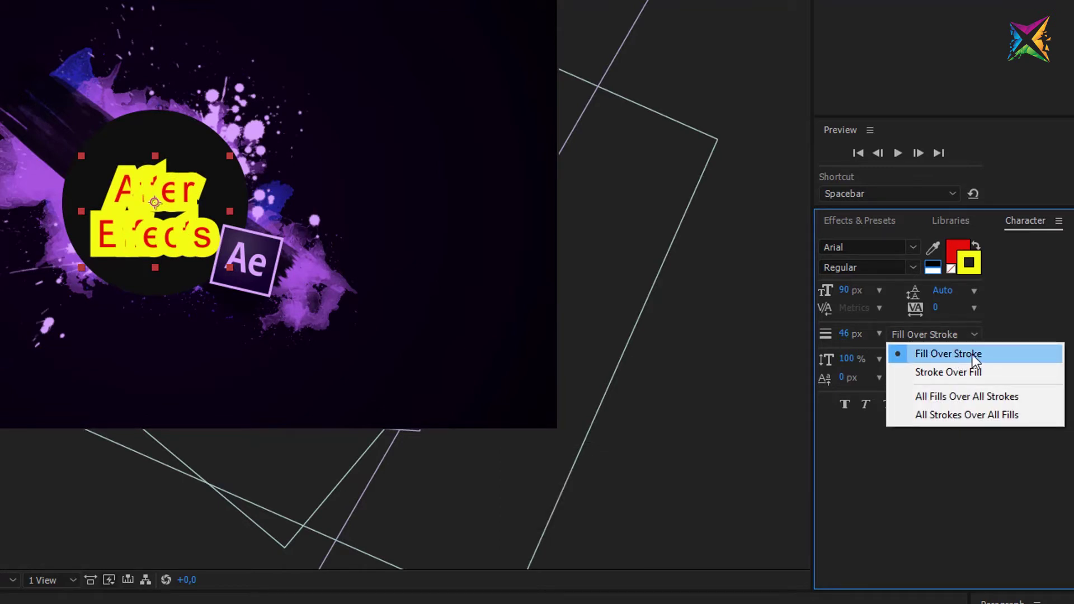
left_click(919, 371)
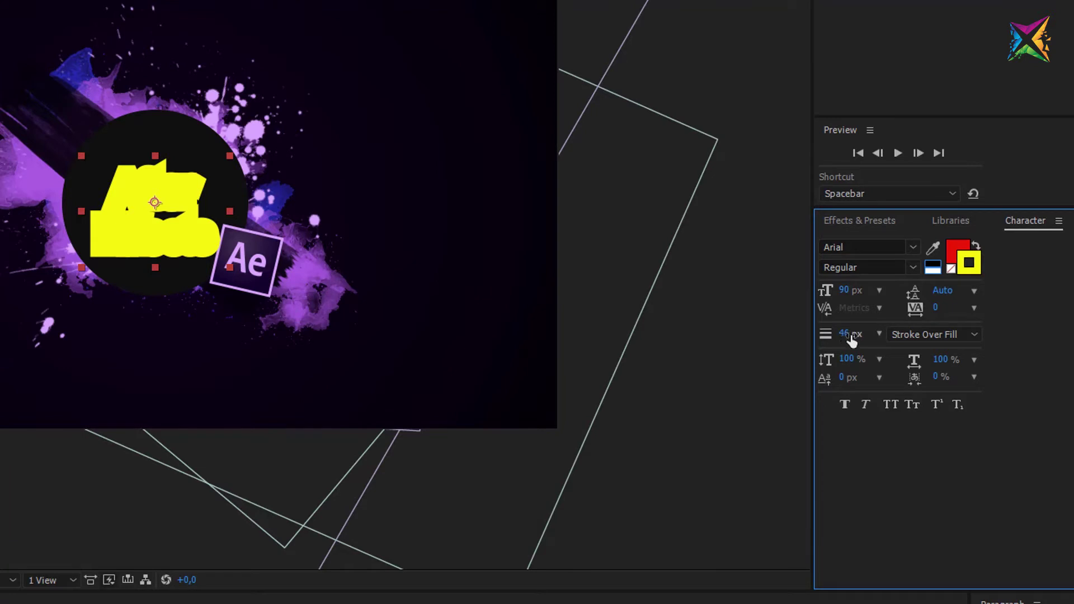
left_click(948, 334)
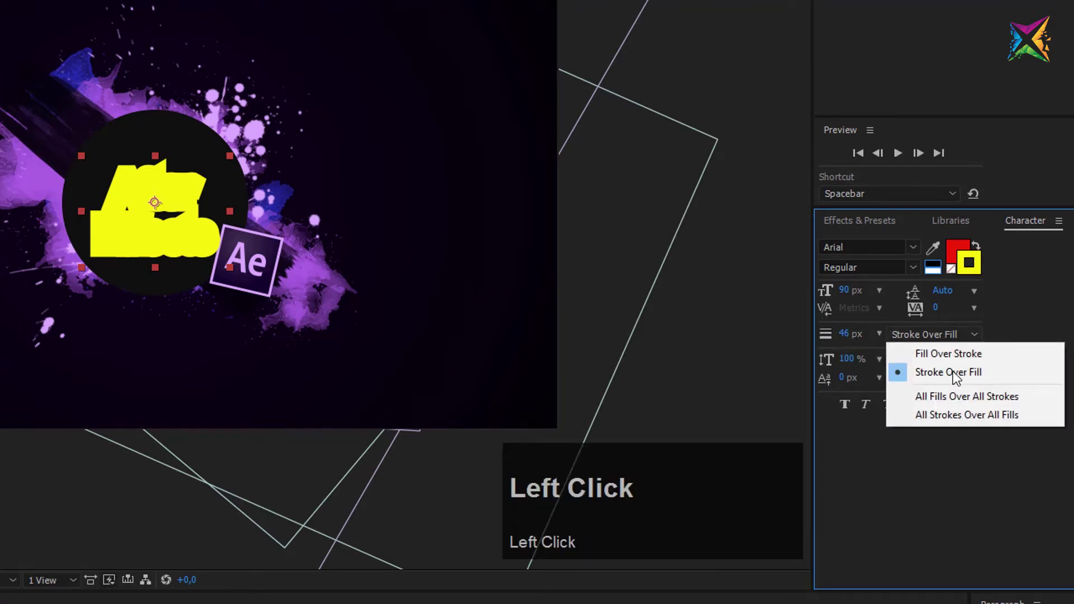
left_click(927, 357)
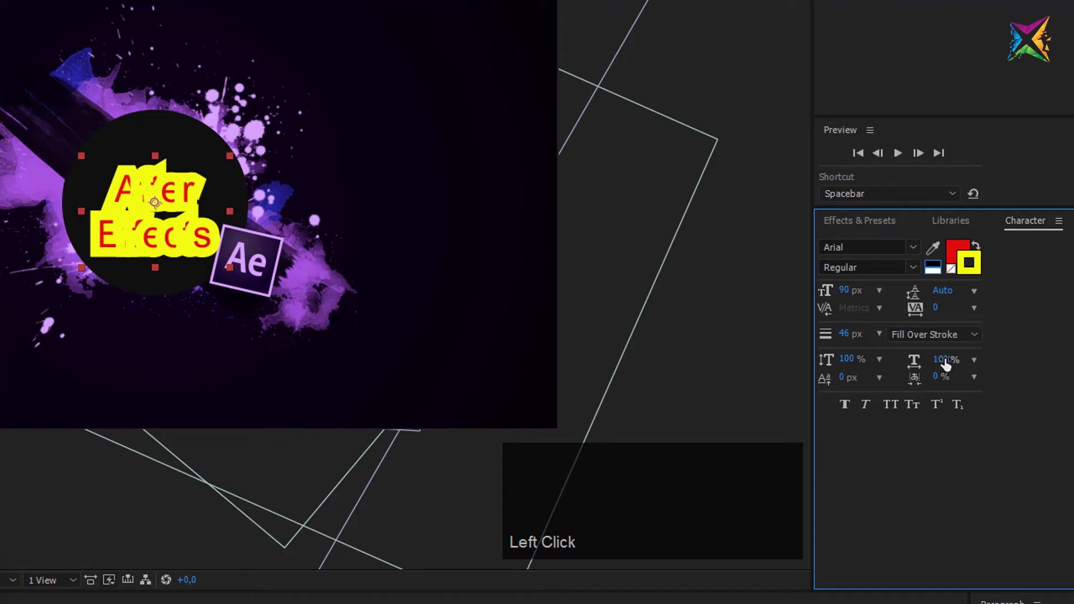
- Try the All Fills Over All Strokes order on the text and switch it to All Strokes Over All Fills
left_click(975, 334)
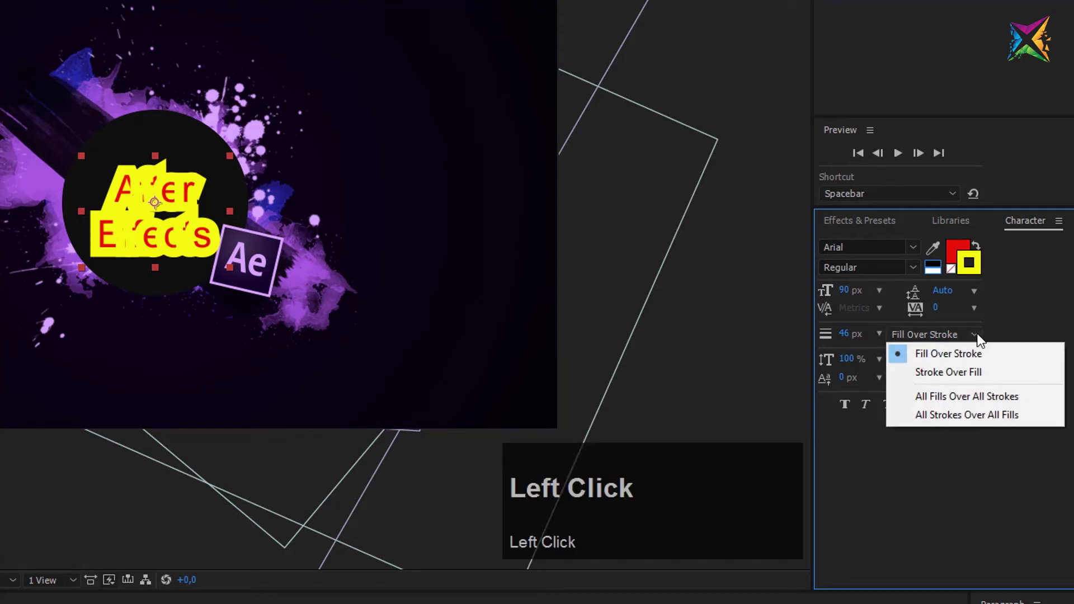
left_click(983, 397)
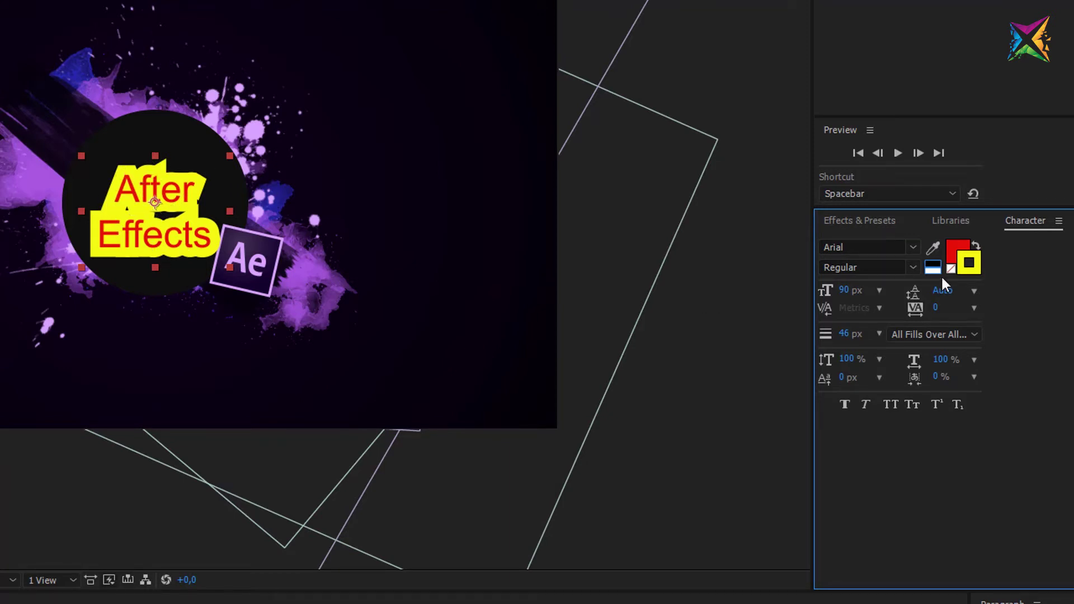
left_click(974, 333)
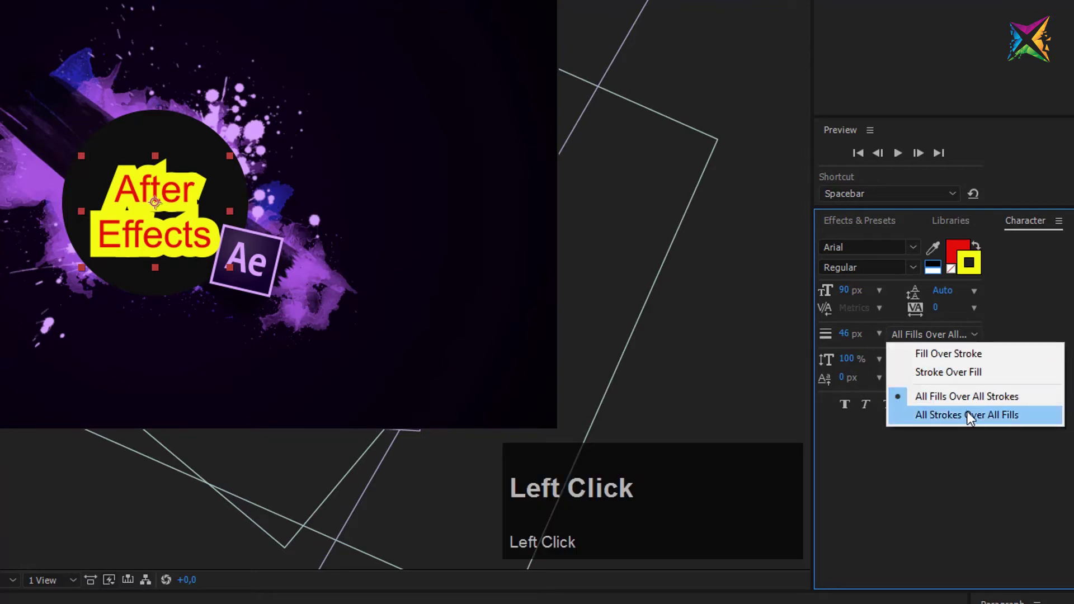
left_click(971, 415)
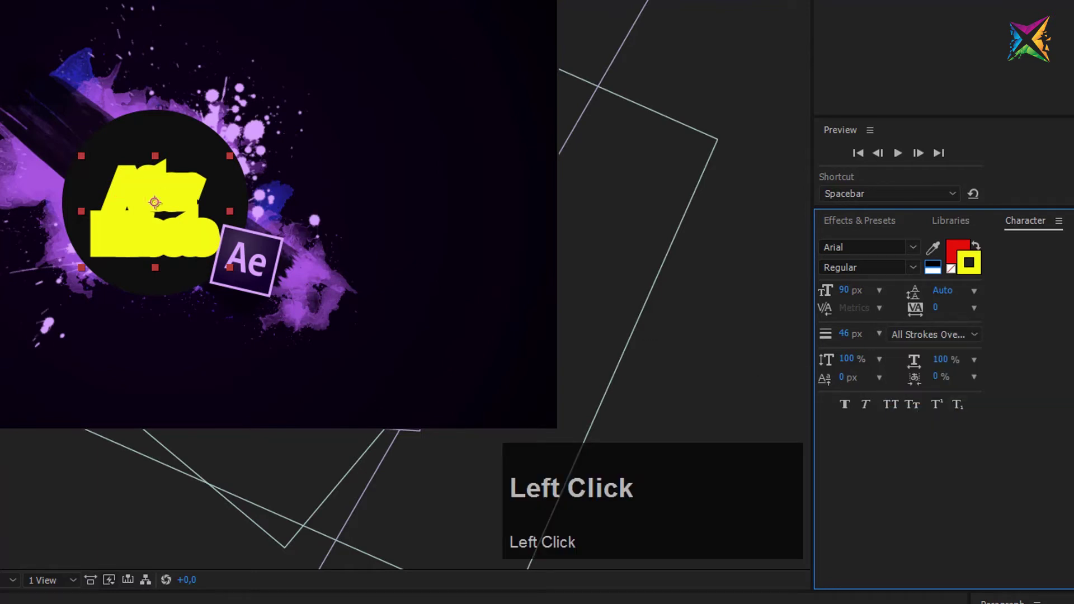
- Set the text's stroke width to 0 px and its fill colour to white
left_click(852, 334)
type("0,01")
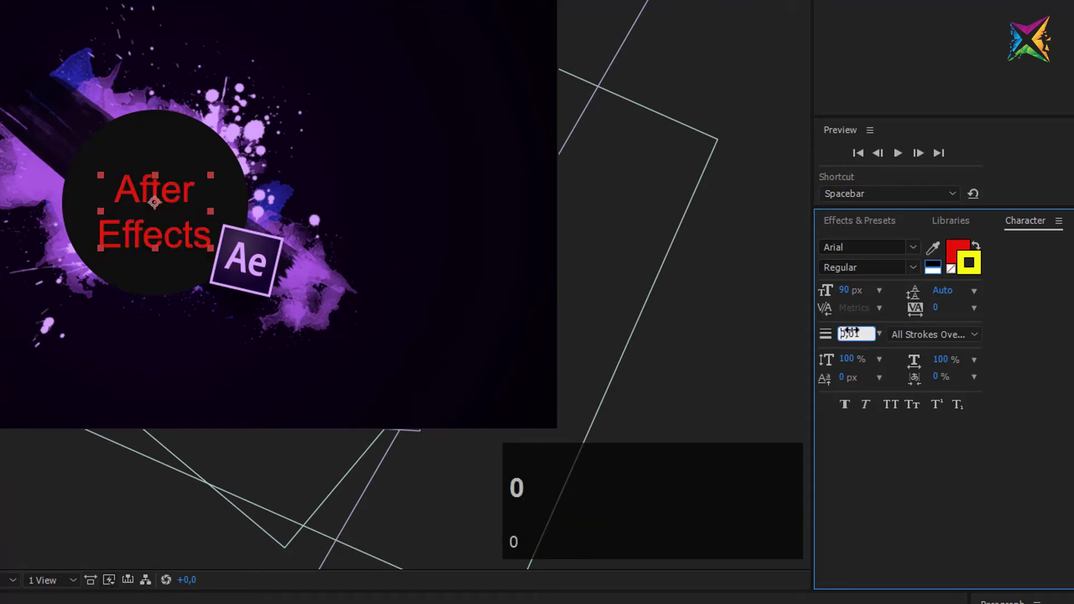
key("Return")
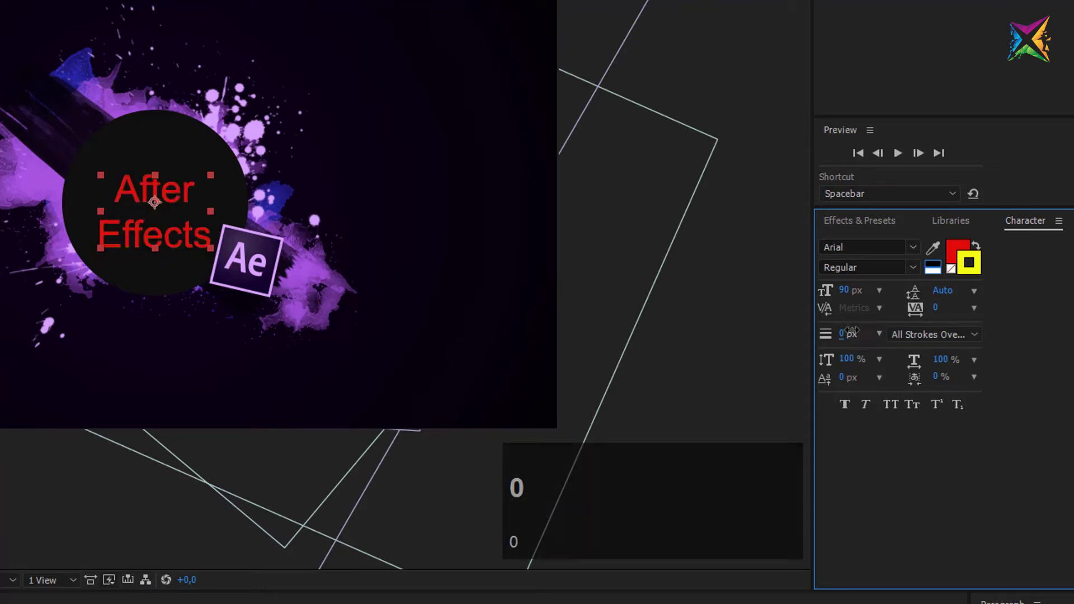
left_click(957, 249)
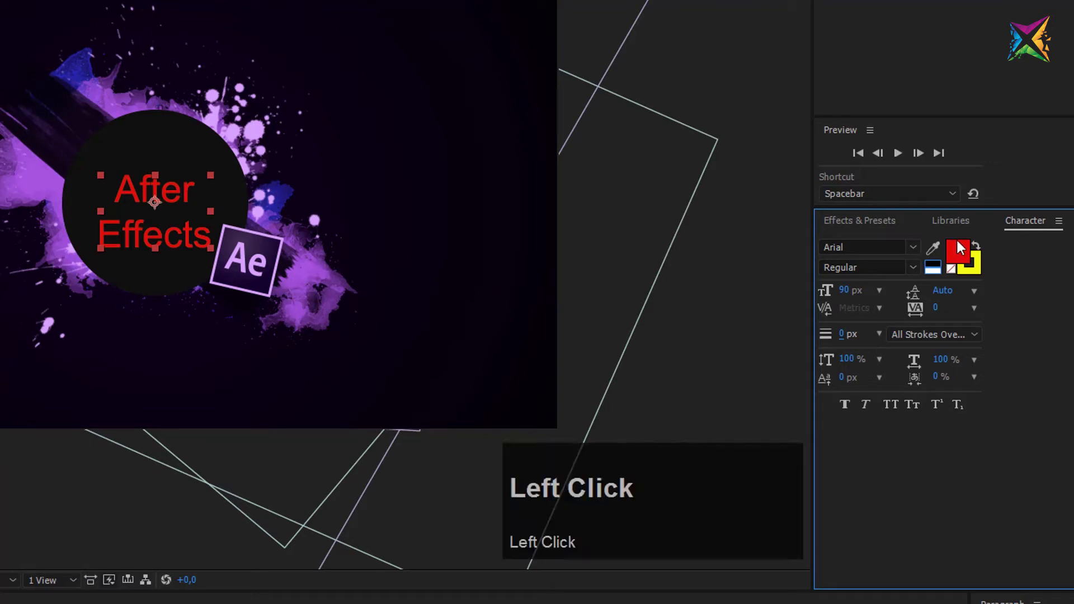
left_click(934, 271)
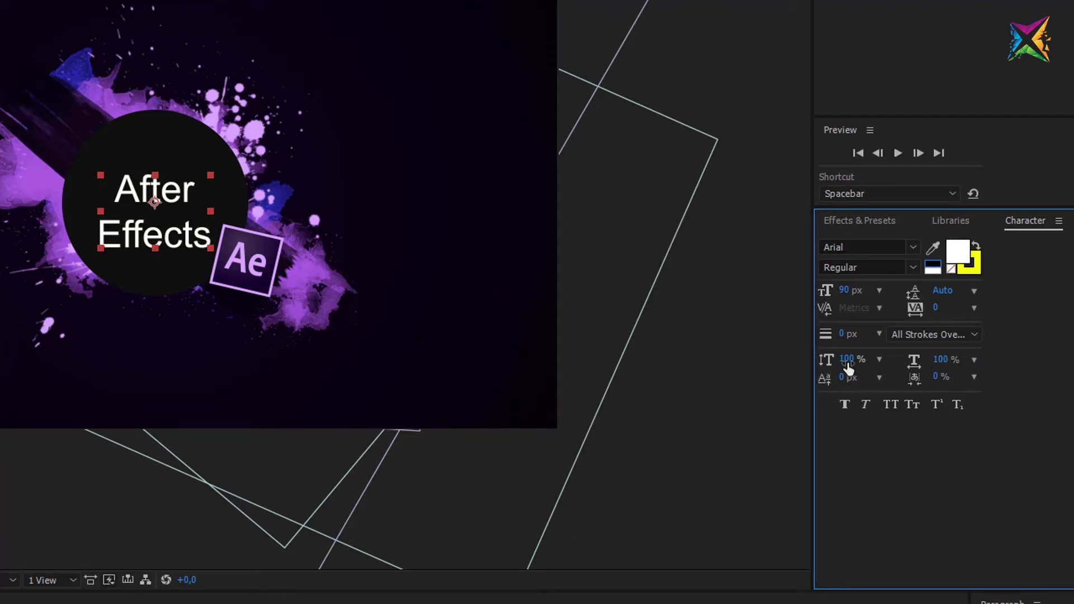
- Try a vertical scale of 110% and a horizontal scale of 184% on the text and undo both
left_click_drag(848, 367, 1018, 358)
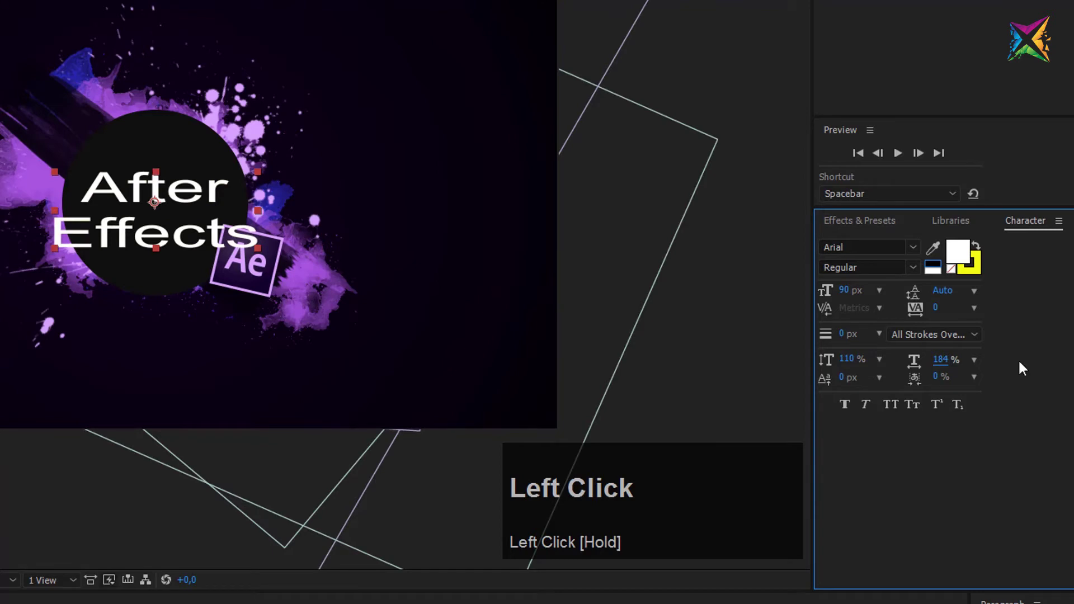
key("ctrl+z")
key("ctrl+z")
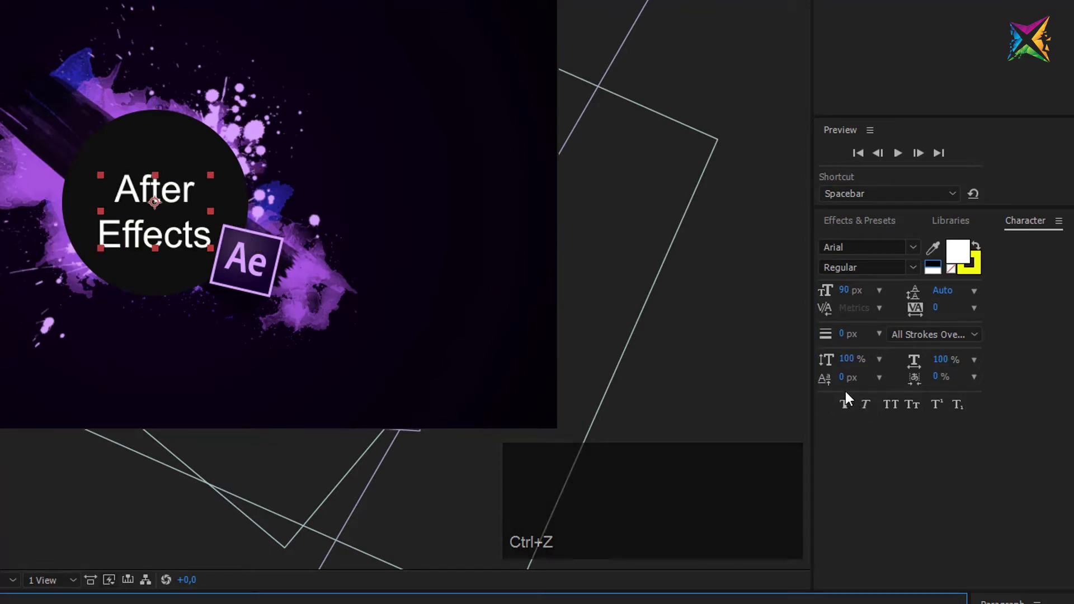
- Try a baseline shift of 10 px on the whole text and undo it
mouse_move(845, 383)
left_mouse_down()
mouse_move(891, 379)
mouse_move(853, 380)
left_mouse_up()
key("ctrl")
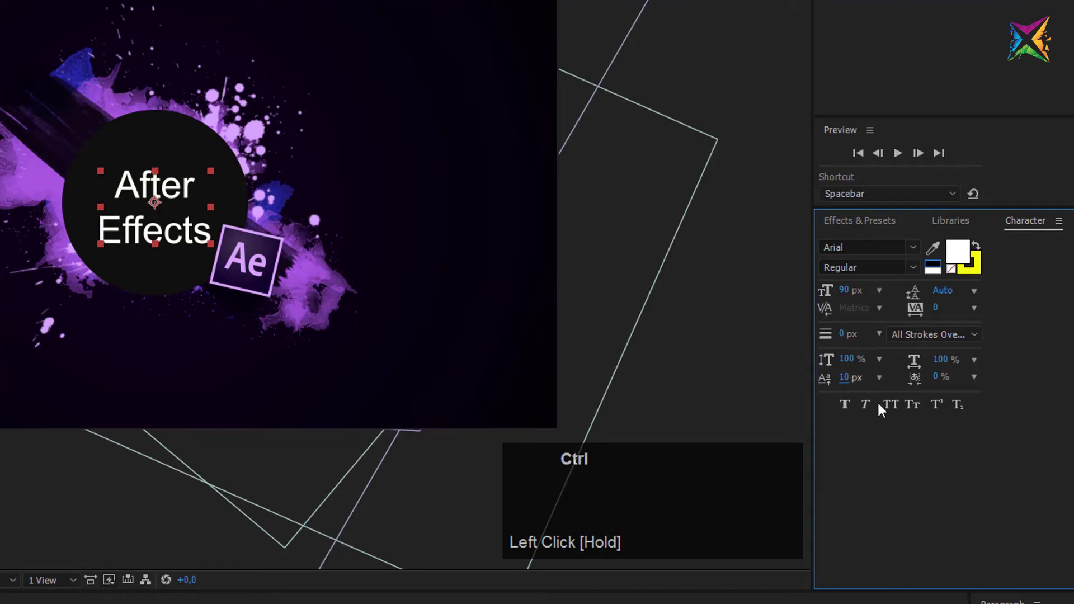
key("ctrl+z")
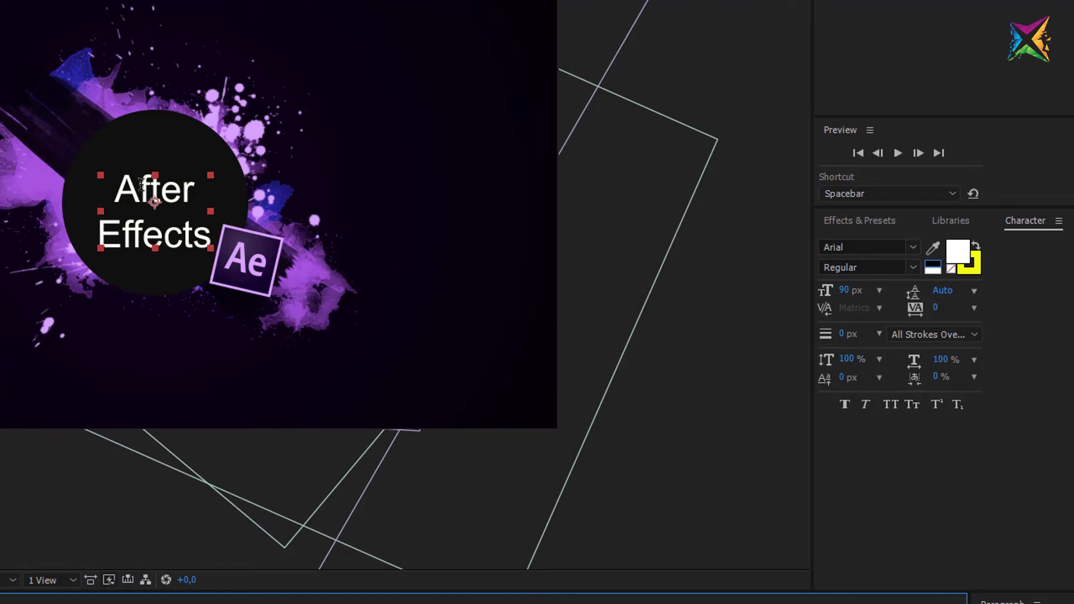
- Try other fonts on only the letters "fter" of the first word, ending on Birch Std
left_click_drag(138, 187, 200, 188)
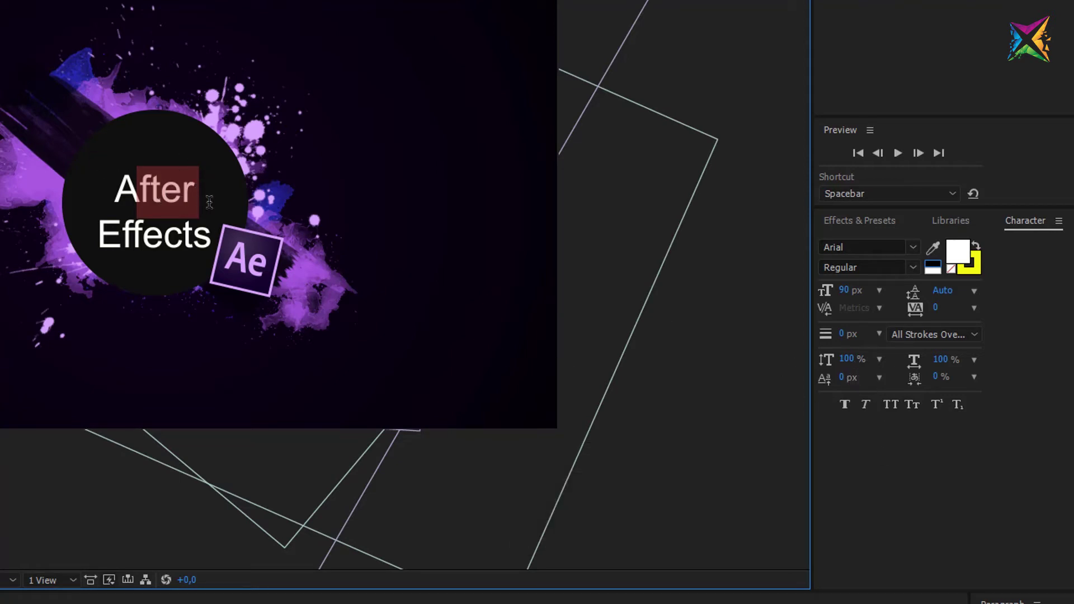
left_click(855, 247)
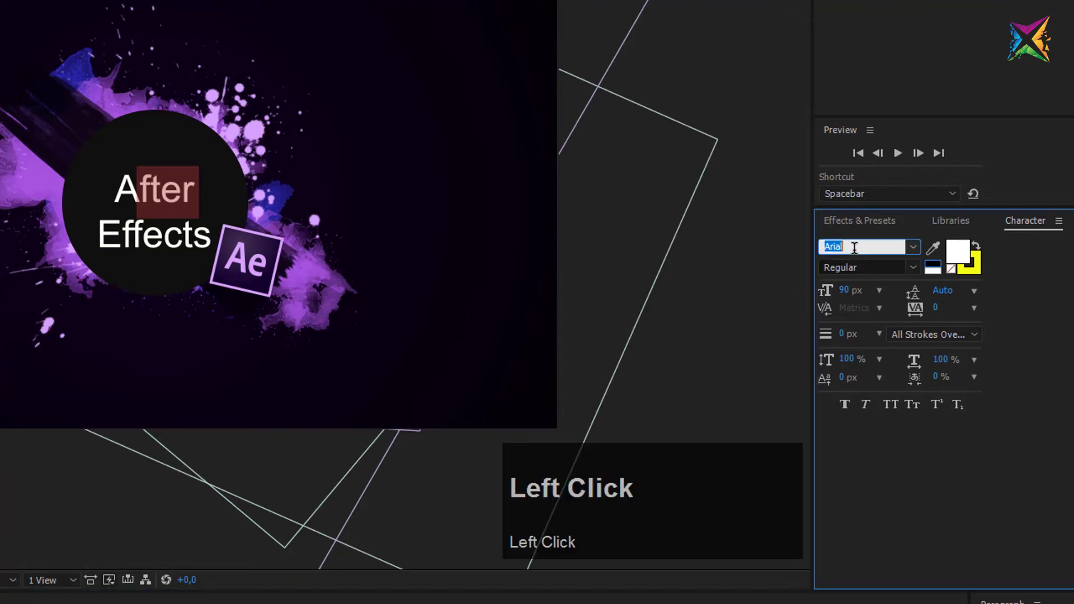
key("Down")
key("Down")
key("Down")
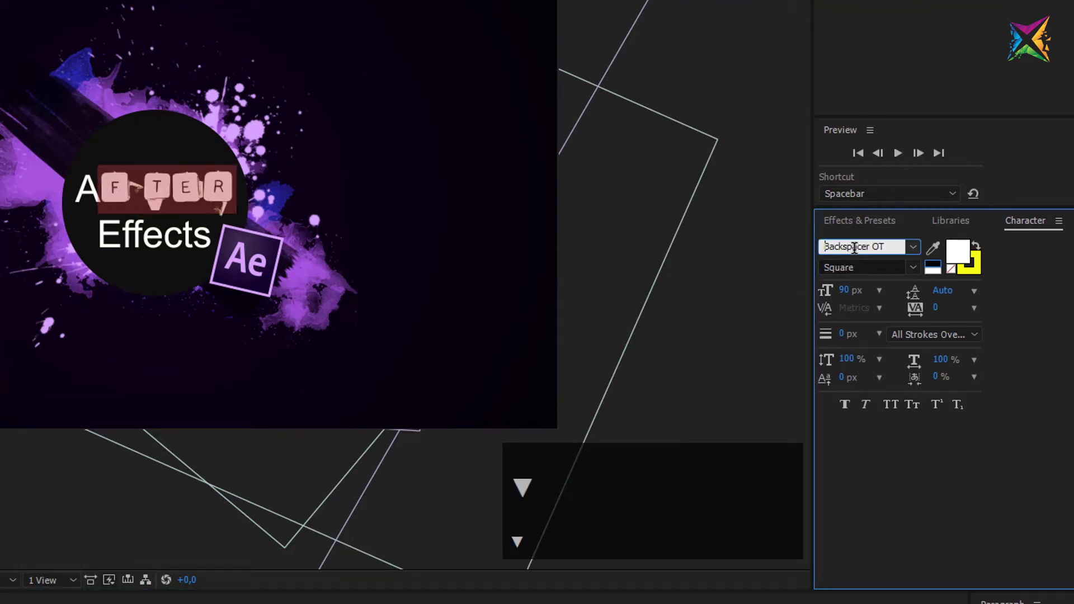
key("Down")
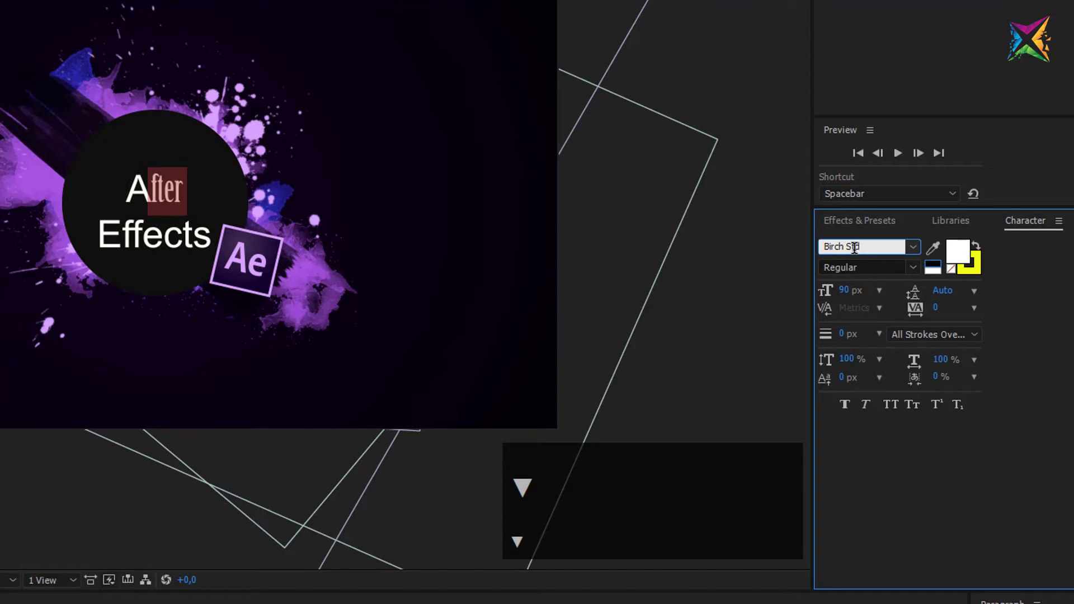
- Try the letters "fter" as small raised text in Arial at 34 px with a baseline shift of 39 px
mouse_move(843, 290)
left_mouse_down()
mouse_move(903, 295)
mouse_move(823, 302)
mouse_move(832, 302)
left_mouse_up()
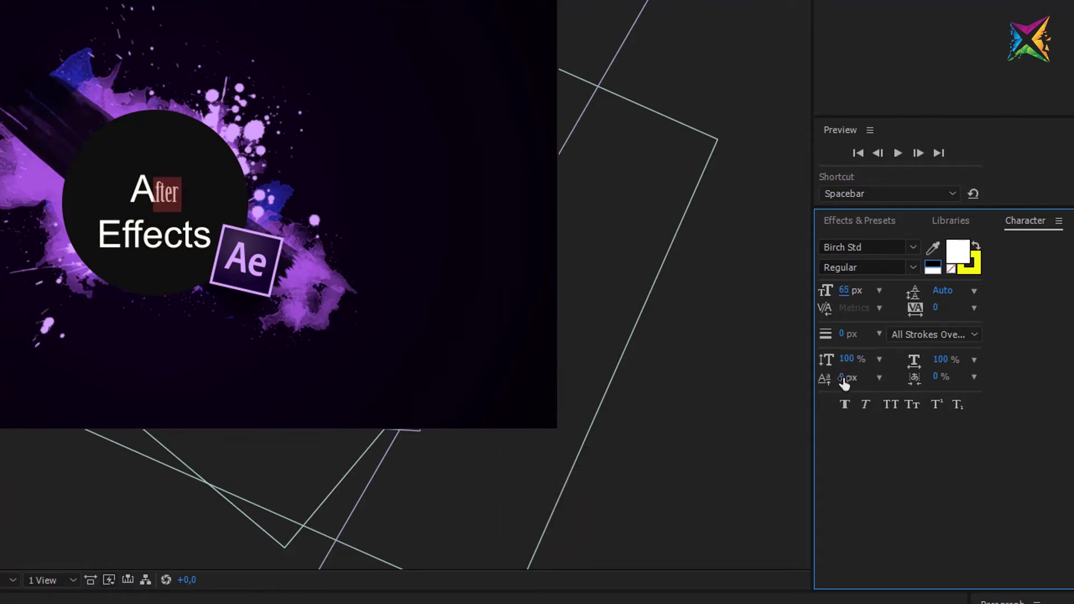
left_click_drag(845, 383, 866, 380)
left_click(870, 246)
type("Arial")
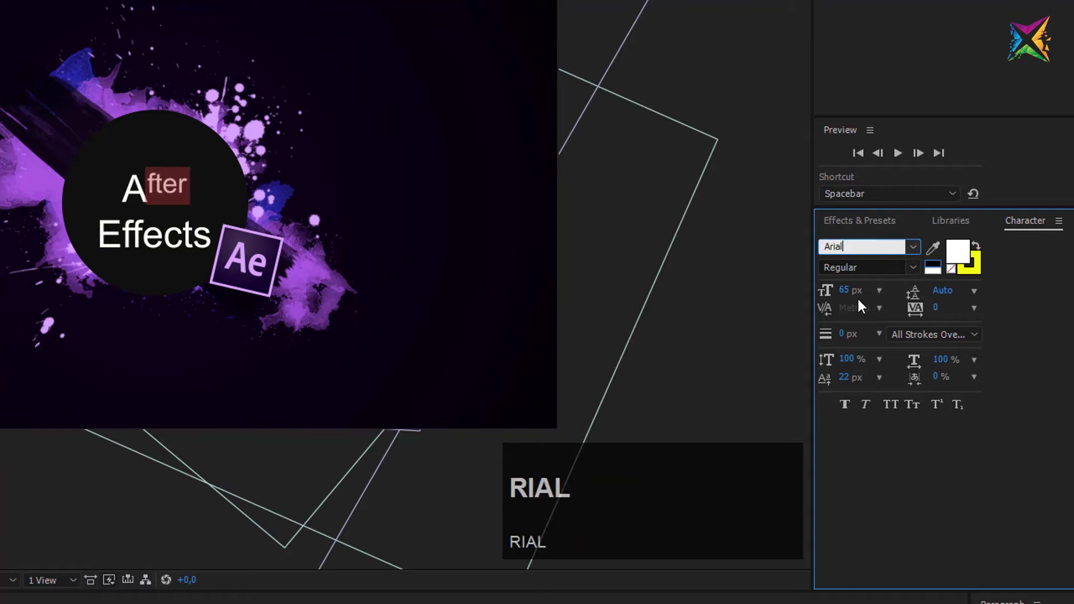
left_click_drag(846, 290, 825, 332)
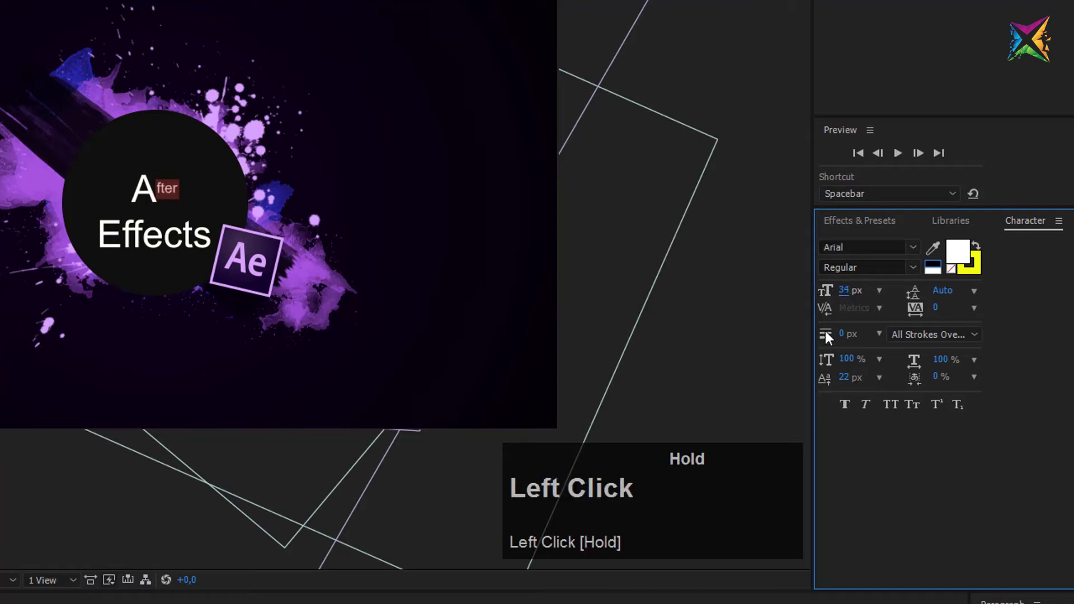
mouse_move(844, 377)
left_mouse_down()
mouse_move(874, 381)
mouse_move(860, 383)
left_mouse_up()
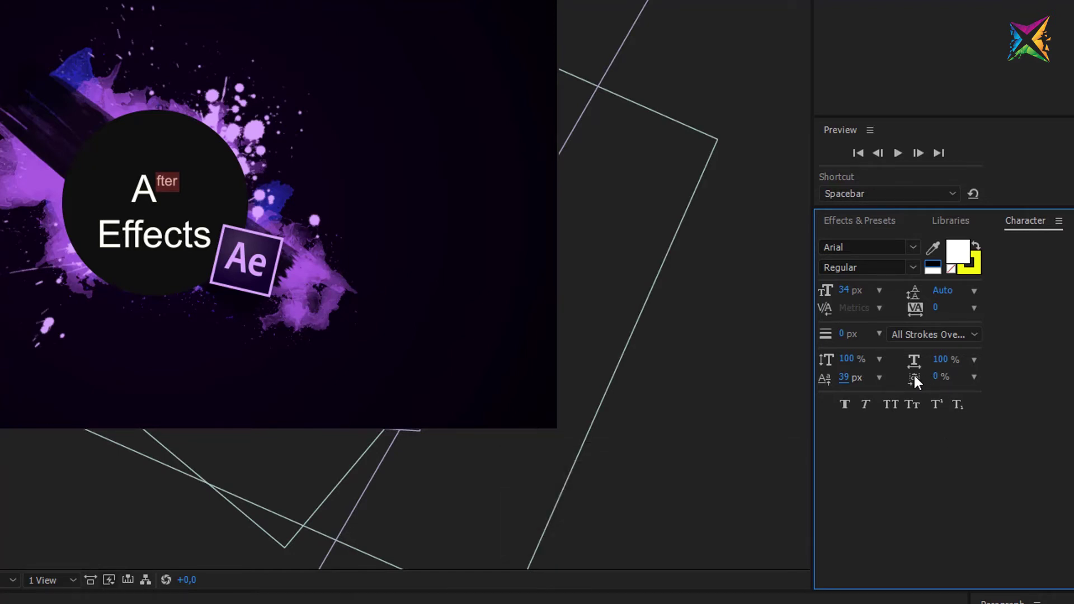
- Undo the font, size and baseline shift changes on the letters "fter" and select the whole text layer
mouse_move(916, 376)
left_mouse_down()
mouse_move(1026, 369)
mouse_move(1050, 357)
mouse_move(884, 365)
mouse_move(935, 379)
mouse_move(912, 382)
left_mouse_up()
key("ctrl+z")
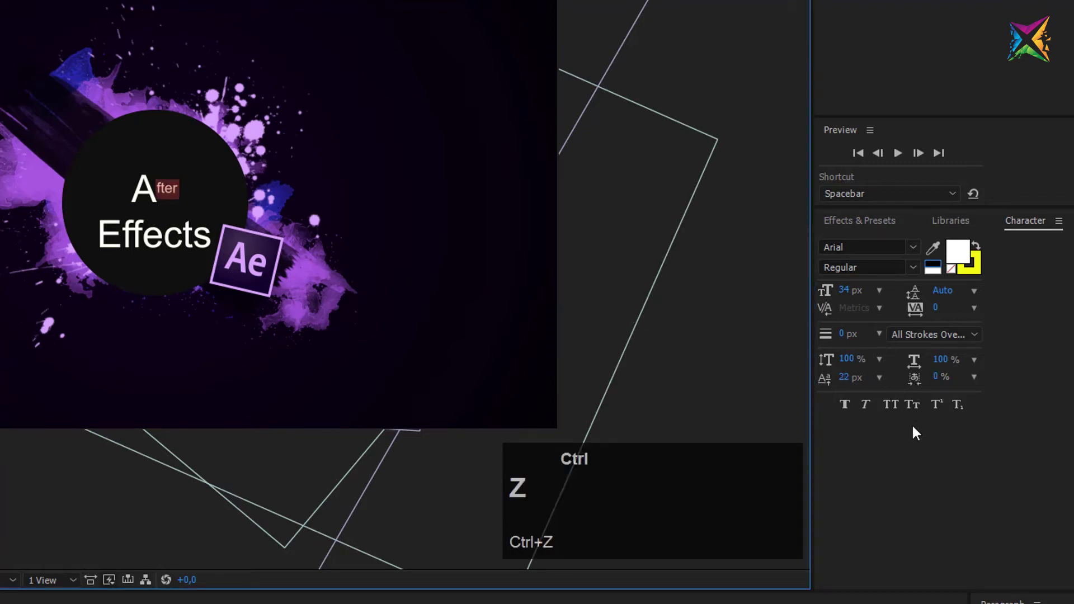
key("ctrl+z")
key("ctrl+z")
key("ctrl+z")
key("ctrl+z")
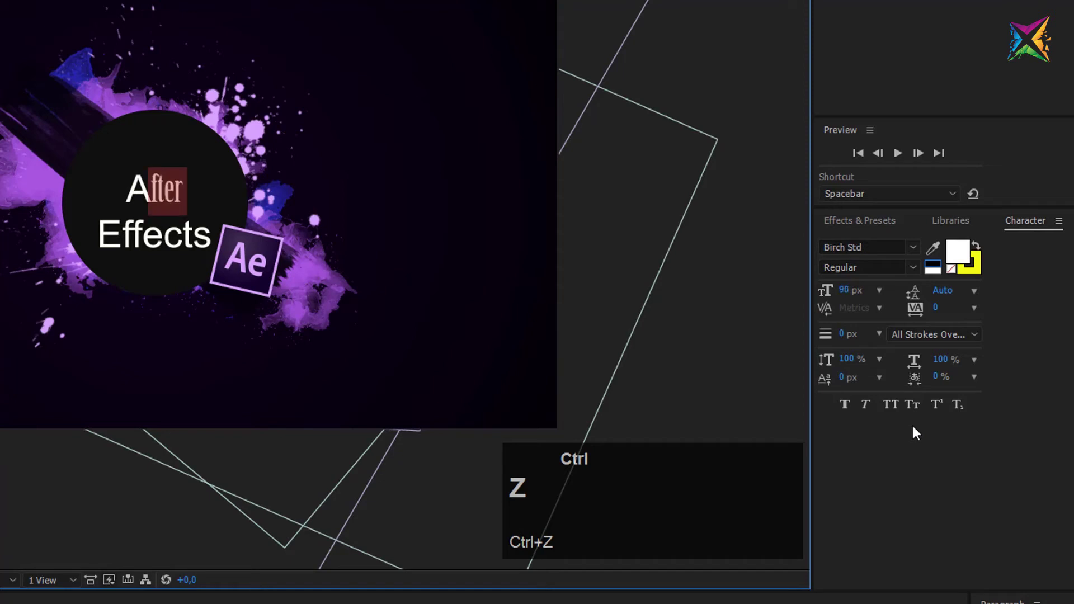
key("ctrl+z")
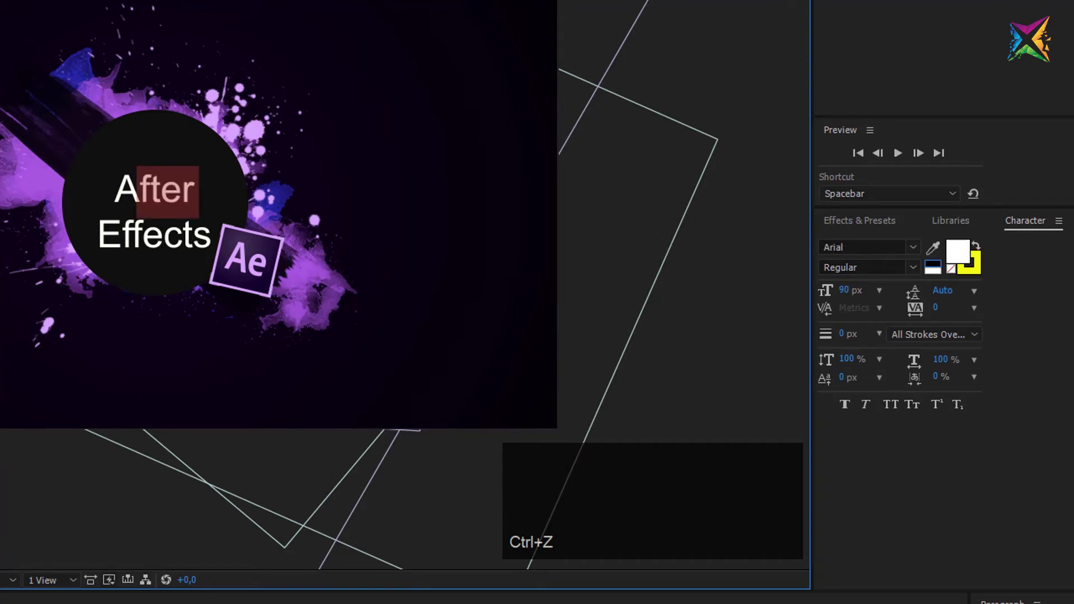
left_click(269, 600)
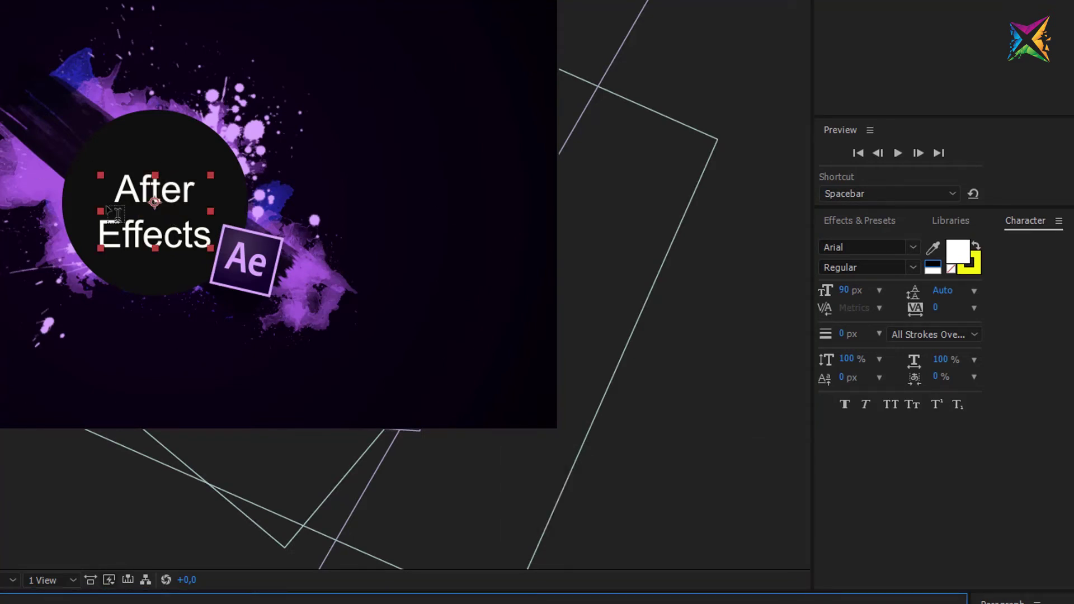
- Try Faux Bold and Faux Italic on the whole text one at a time, turning each off again
left_click(845, 405)
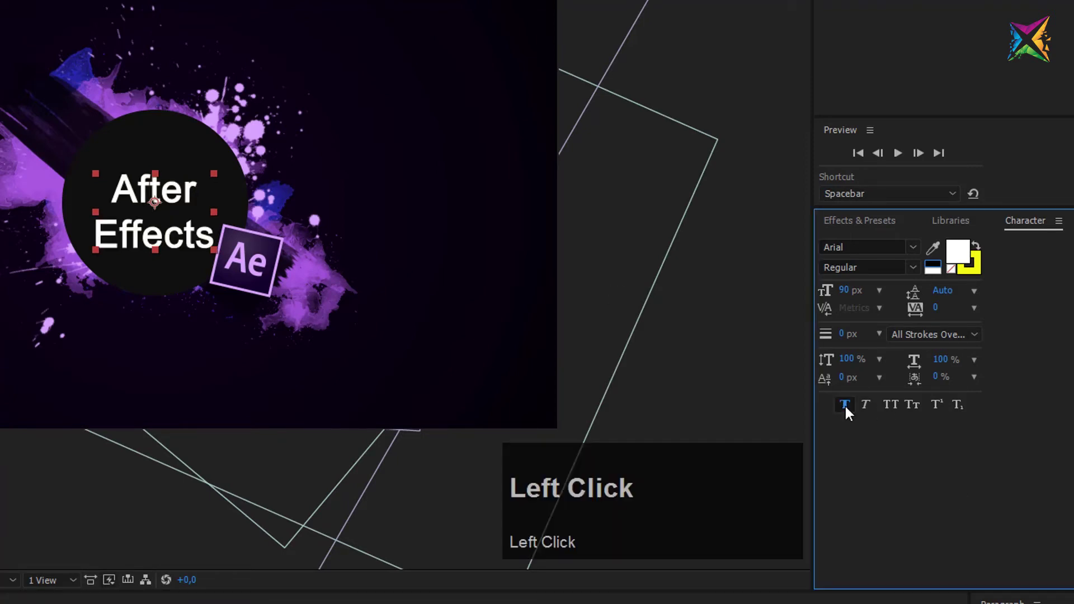
left_click(845, 405)
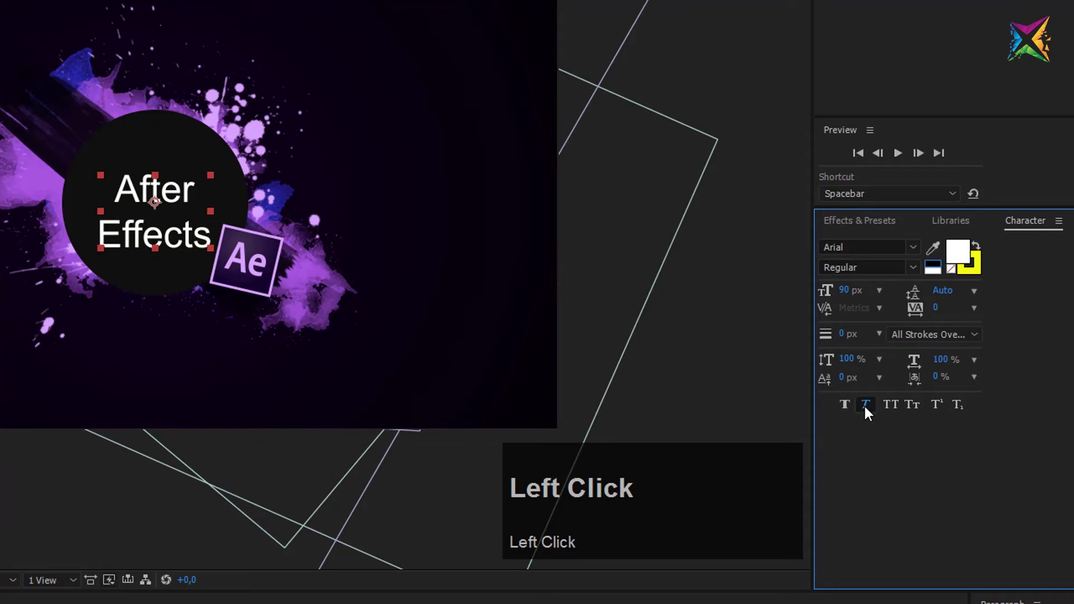
left_click(866, 405)
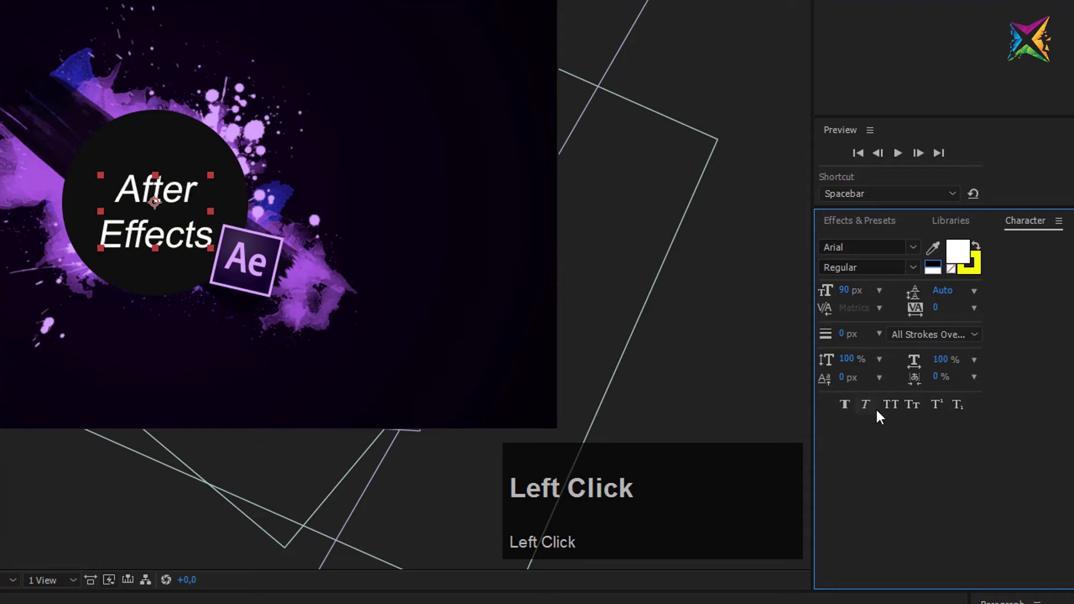
left_click(866, 405)
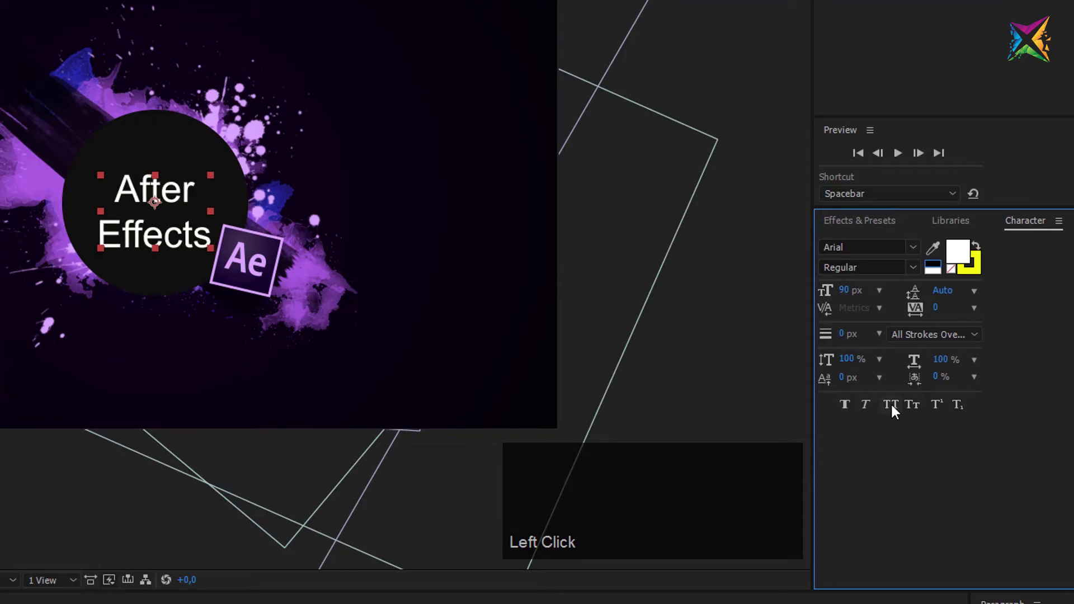
- Apply All Caps to the whole text
left_click(891, 403)
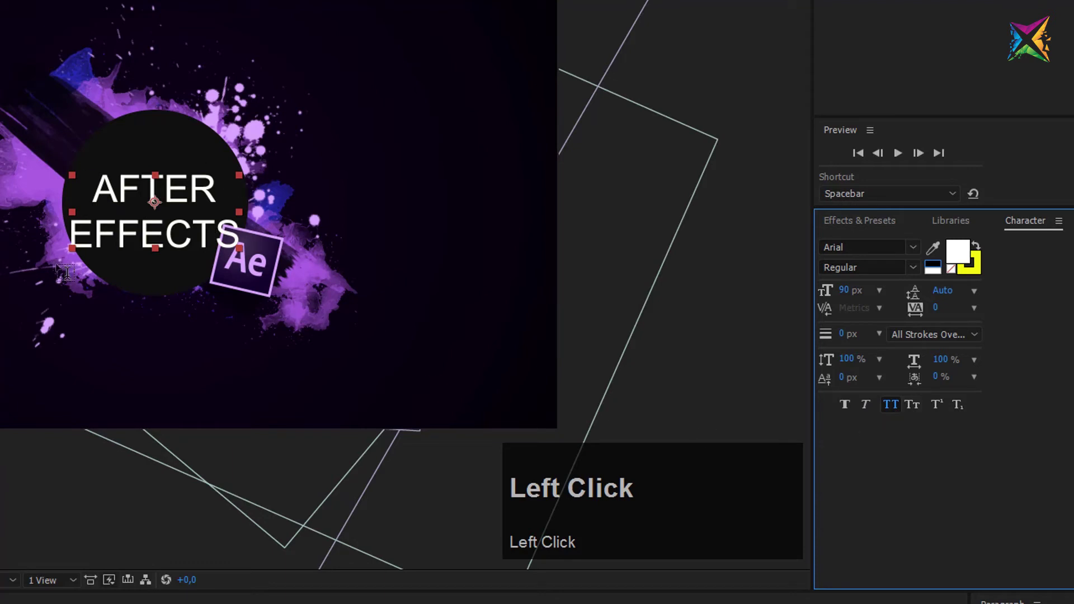
- Replace All Caps with Small Caps on the whole text, try Superscript and Subscript, and turn all these styles off again
left_click(890, 405)
left_click(909, 405)
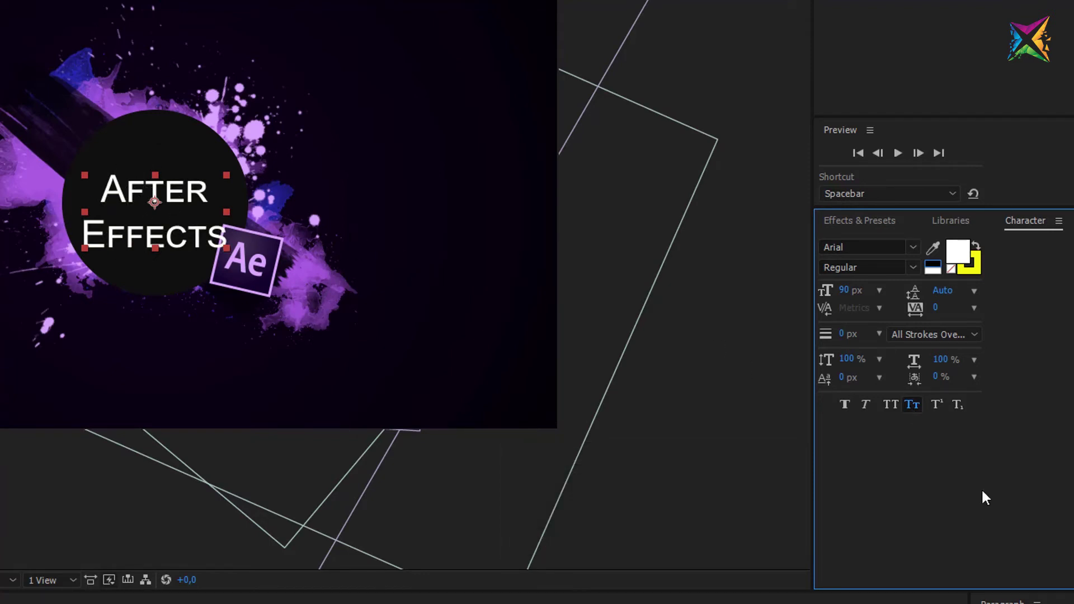
left_click(920, 406)
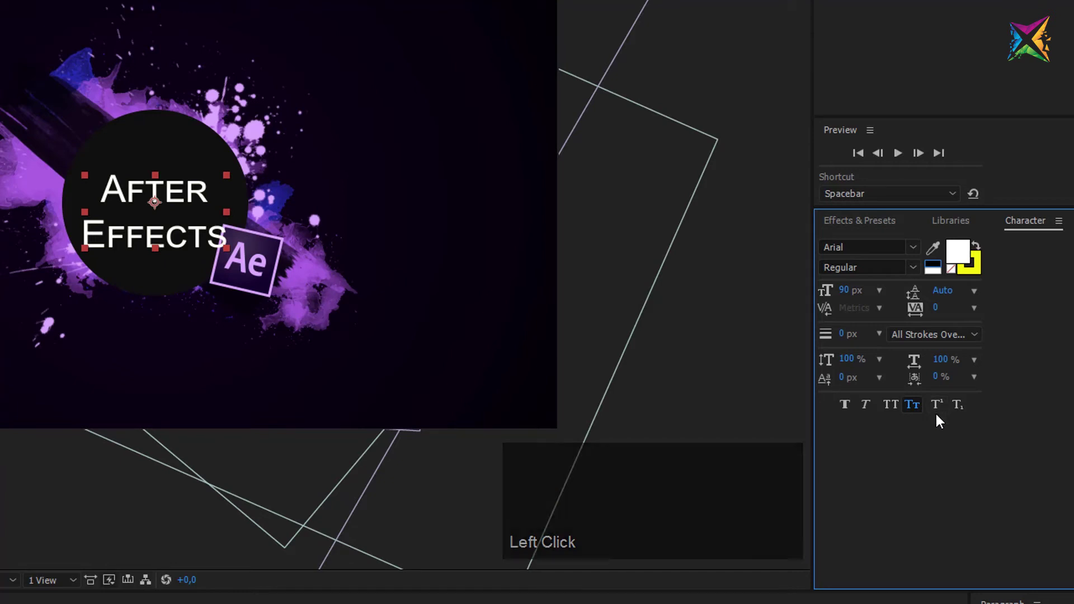
left_click(936, 403)
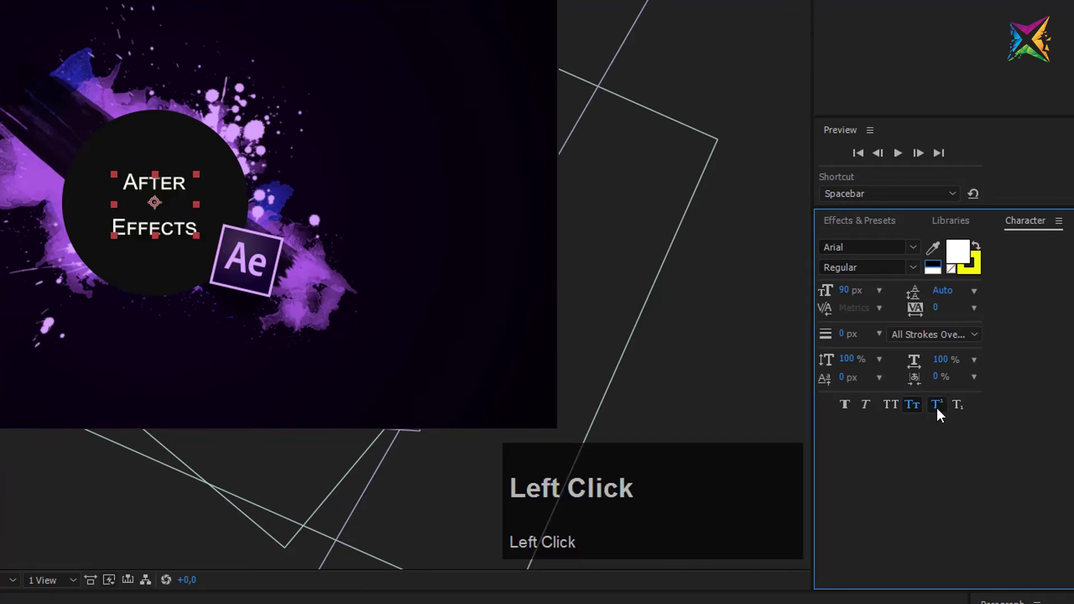
left_click(958, 404)
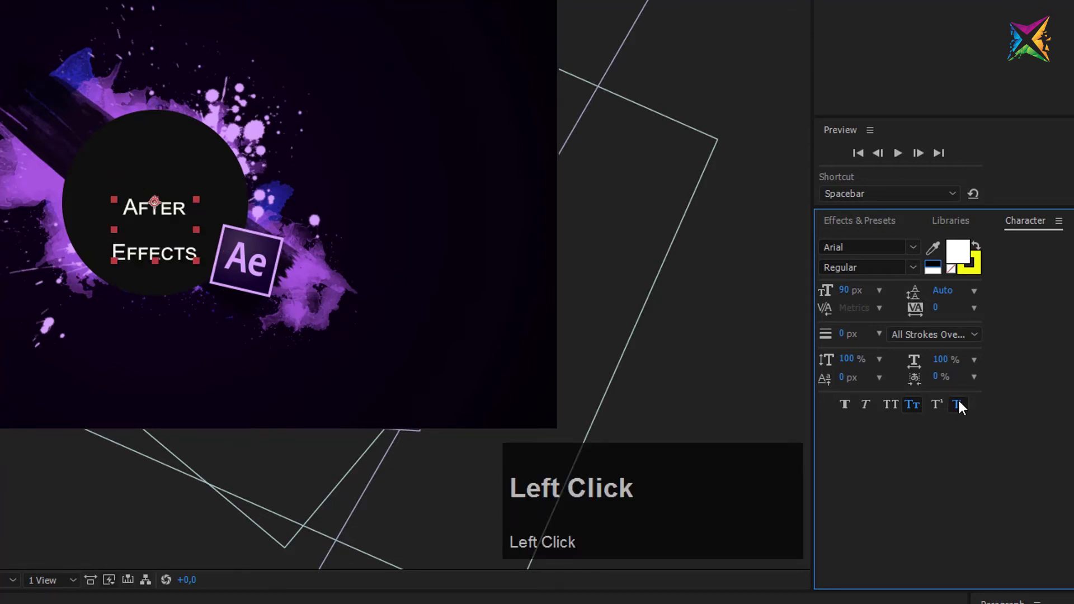
left_click(953, 405)
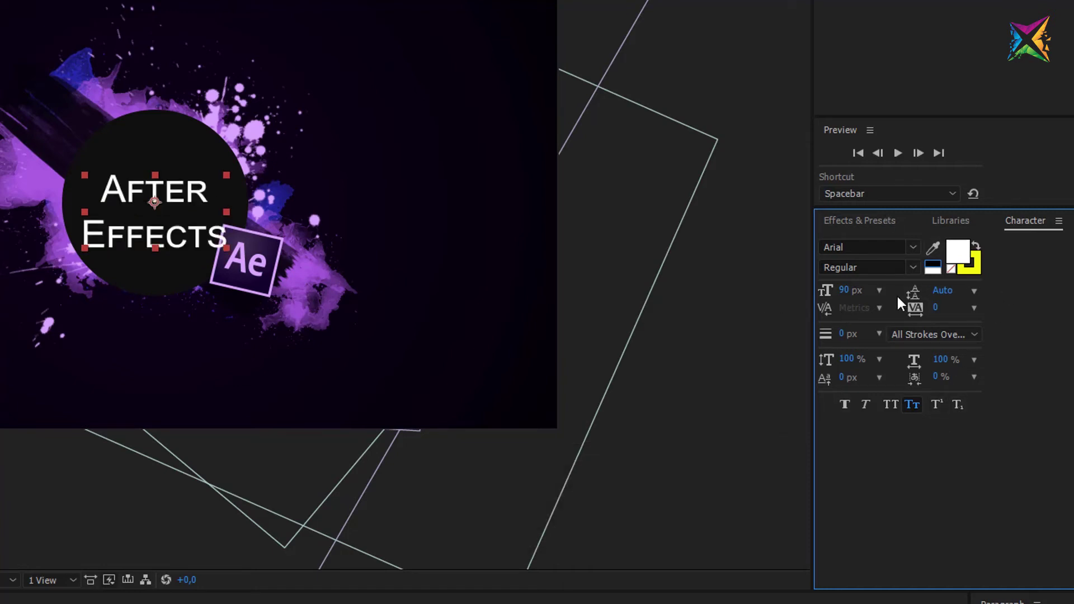
left_click(912, 404)
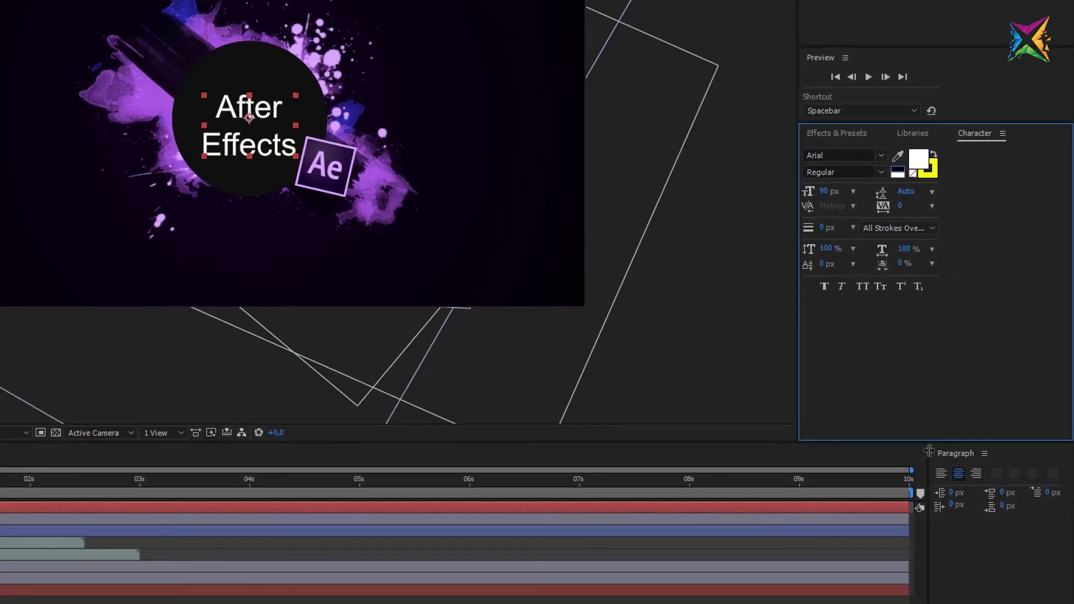
- Widen the Paragraph panel and try left and right alignment on the text, returning it to centred
left_click_drag(929, 451, 798, 460)
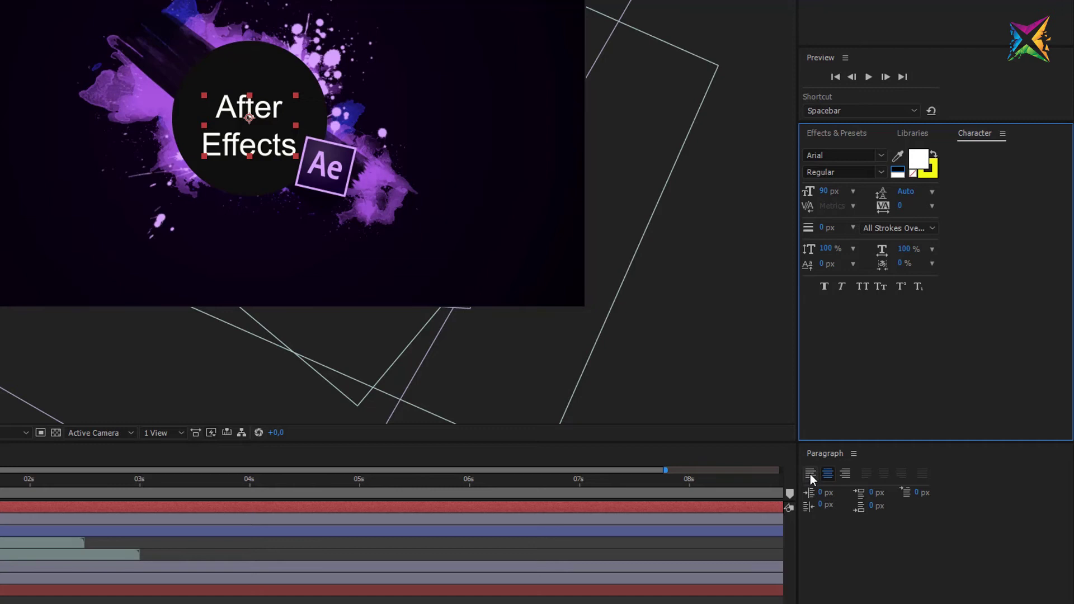
left_click(810, 474)
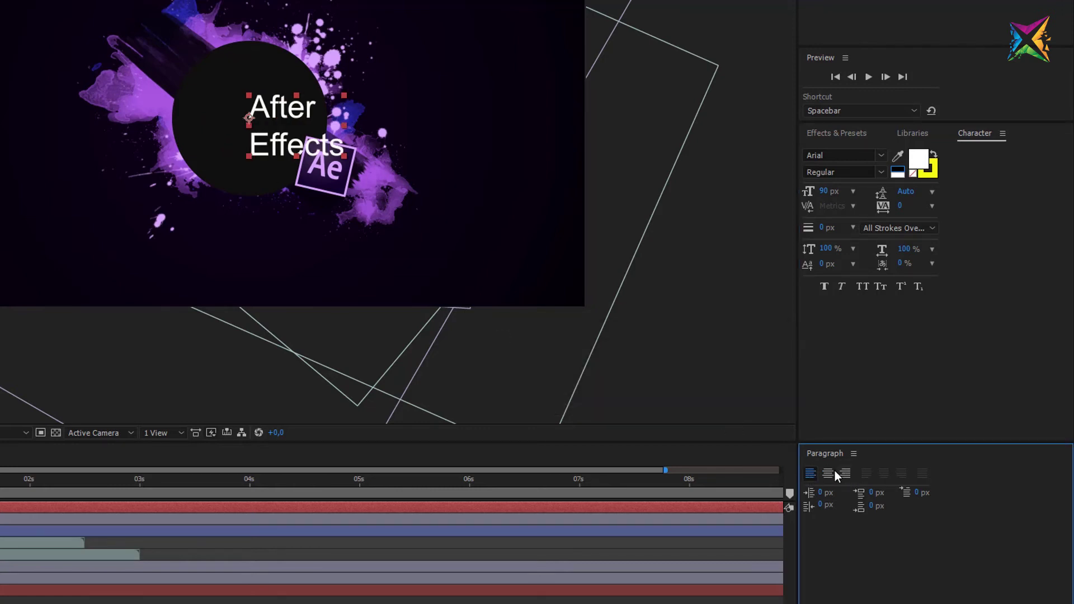
left_click(834, 470)
left_click(842, 472)
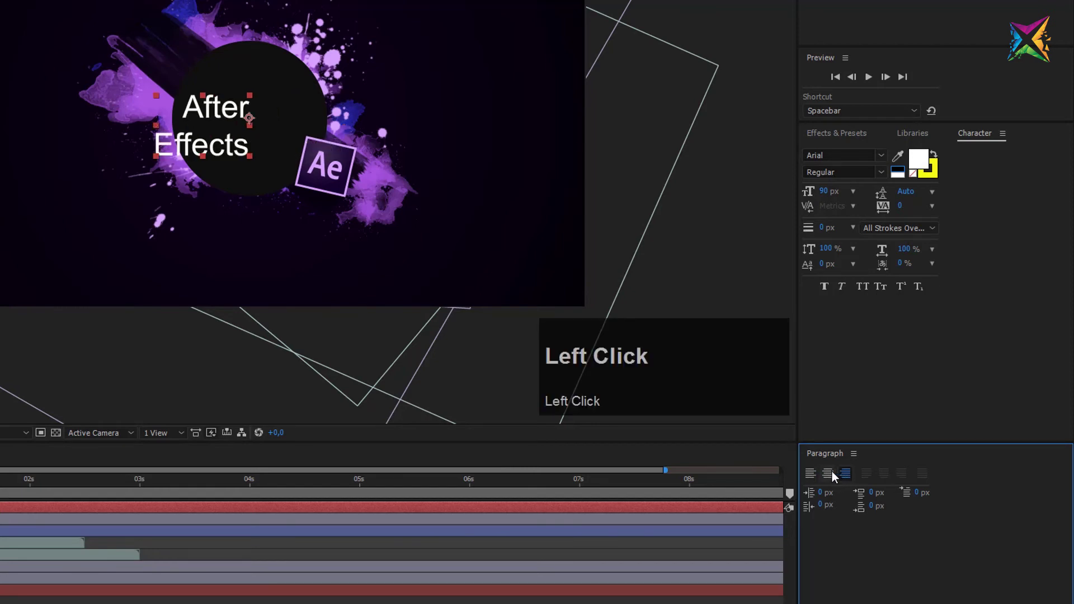
left_click(833, 473)
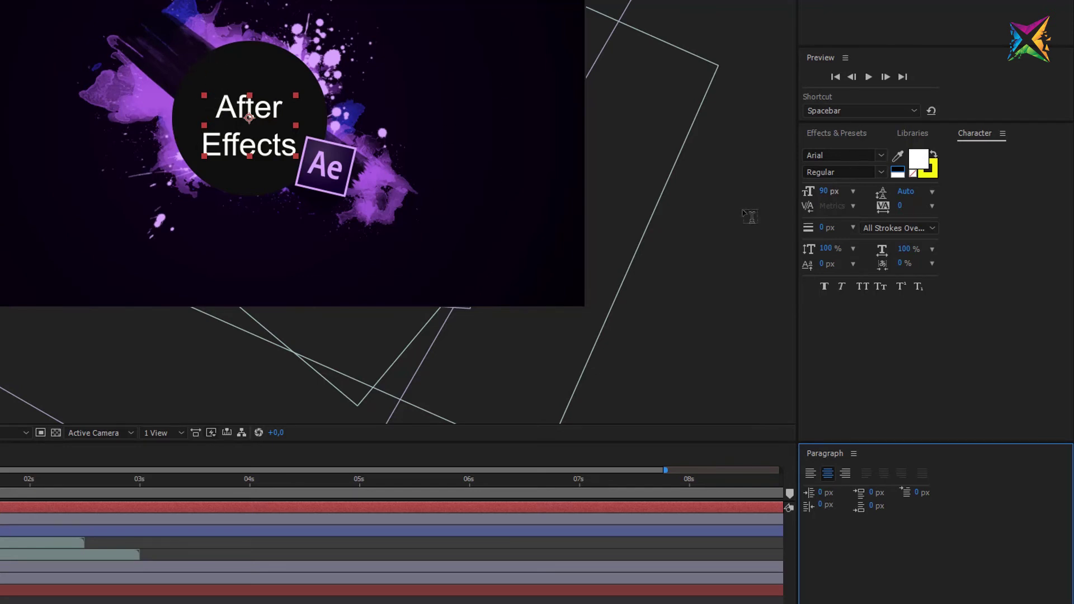
- Format the whole "After Effects" text layer in the LeviBrush font with All Caps at 80 px
left_click(209, 510)
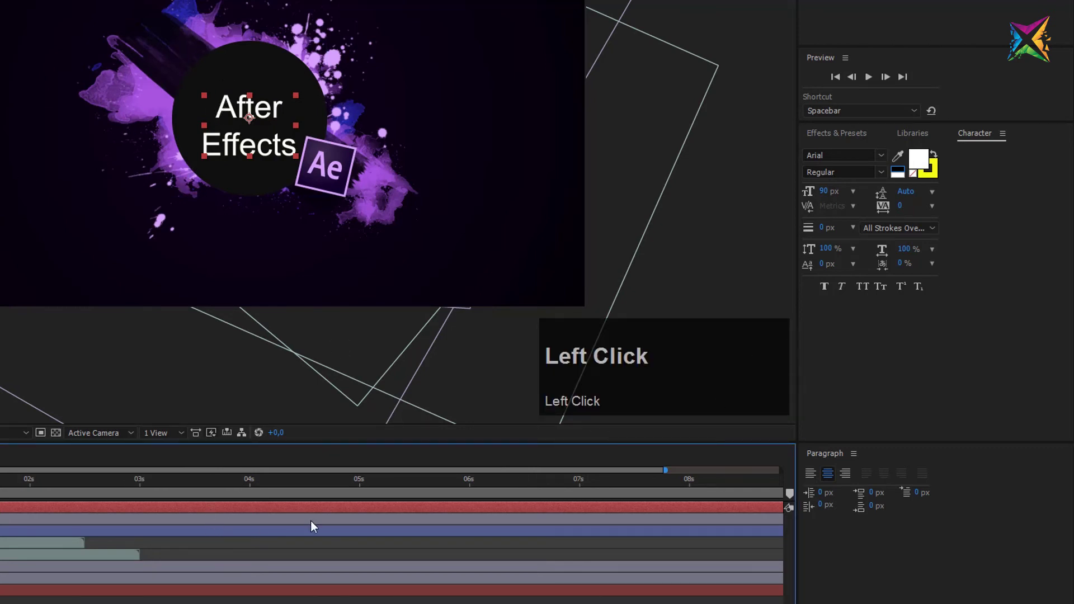
left_click(829, 156)
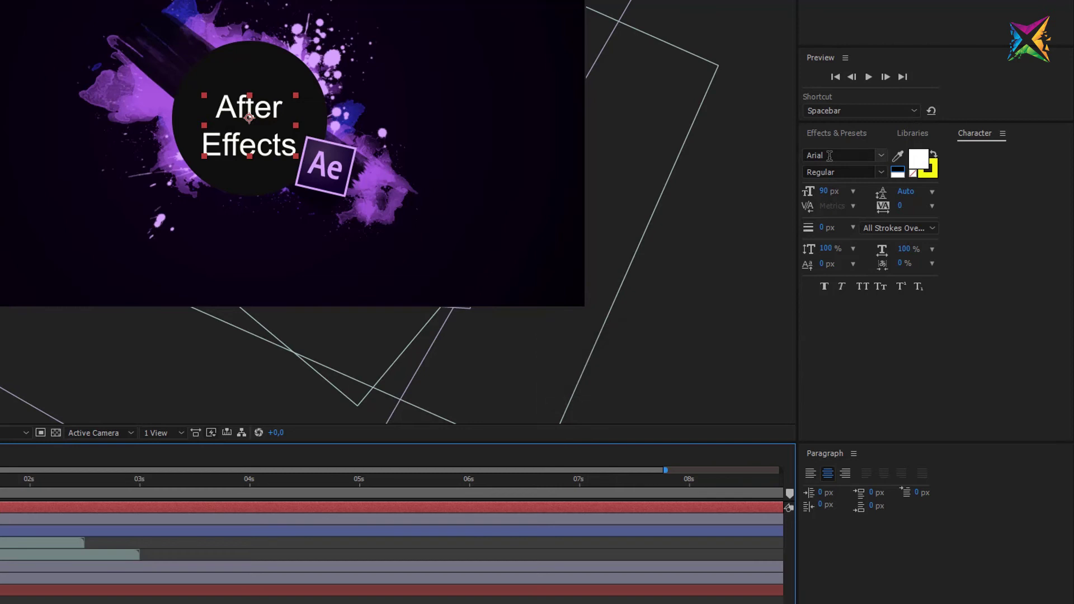
type("LeviBrush")
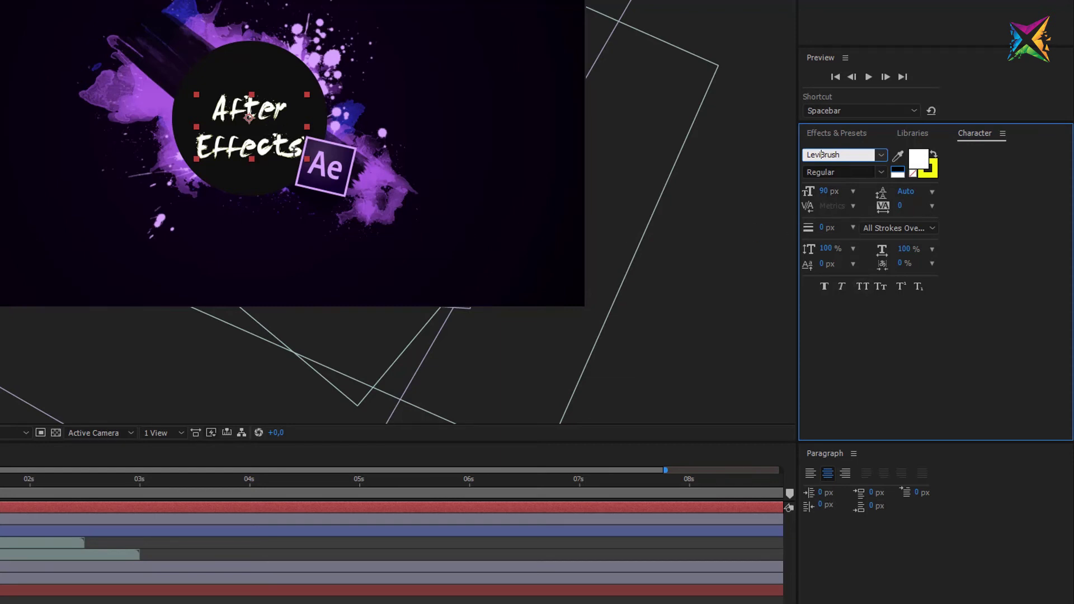
left_click(861, 286)
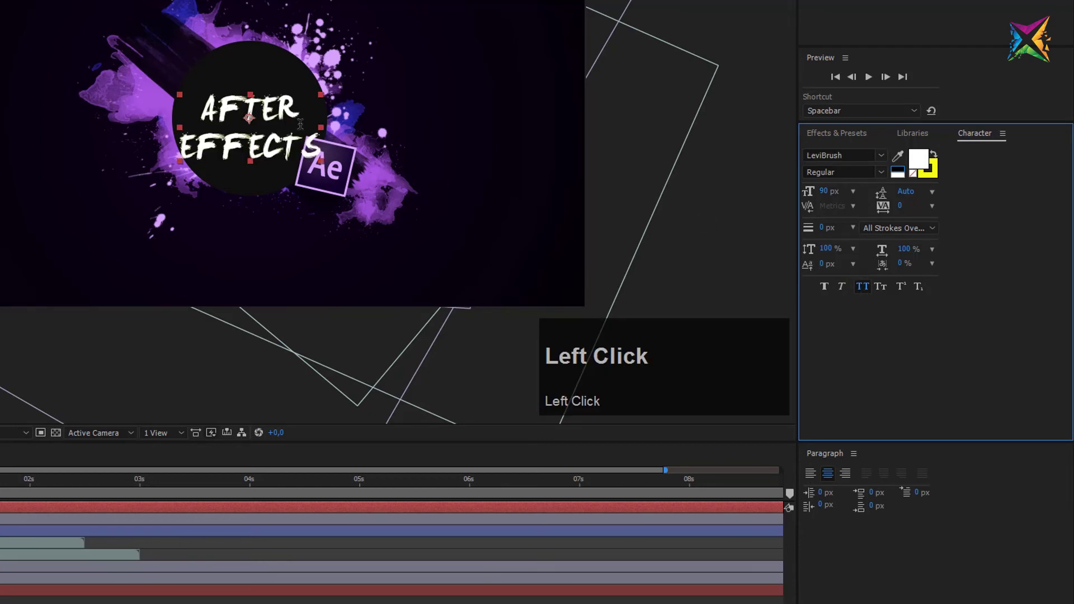
left_click(824, 193)
type("80")
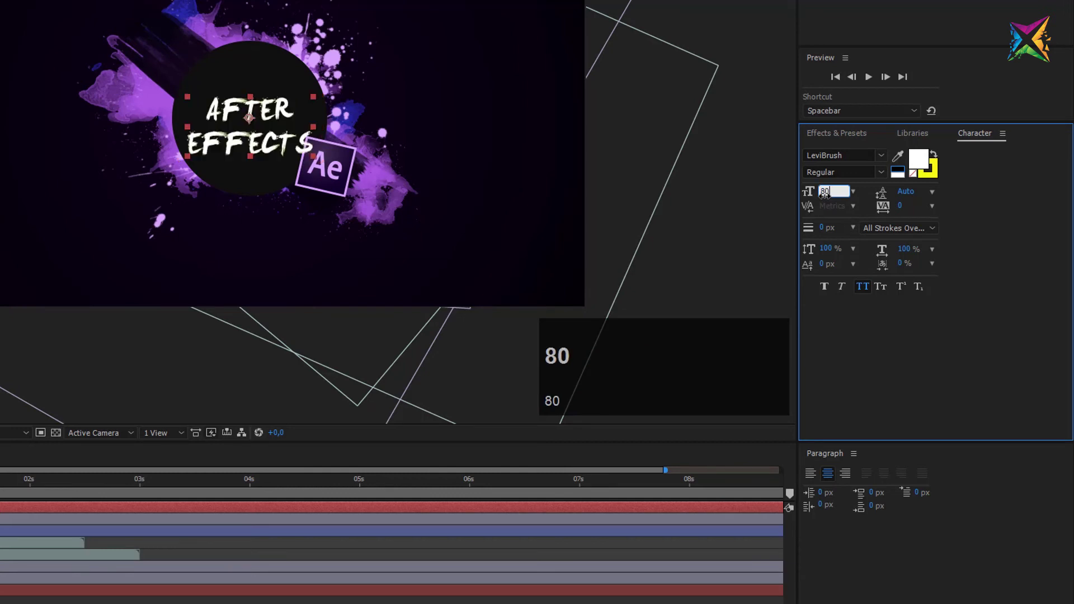
left_click(863, 344)
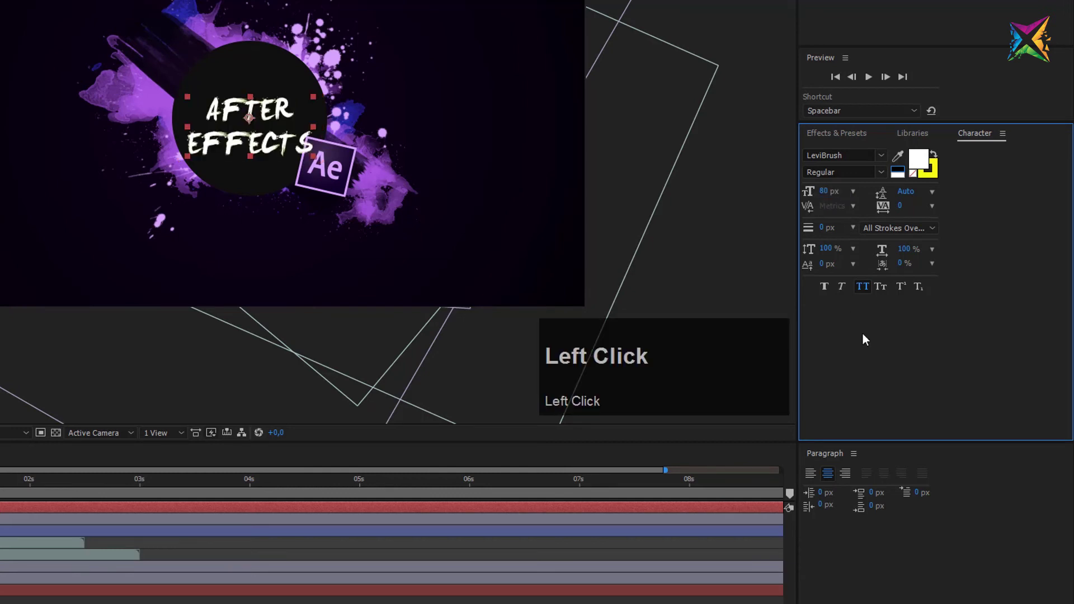
- Change the title's fill colour to the slightly darker white F1F1F1
left_click(918, 162)
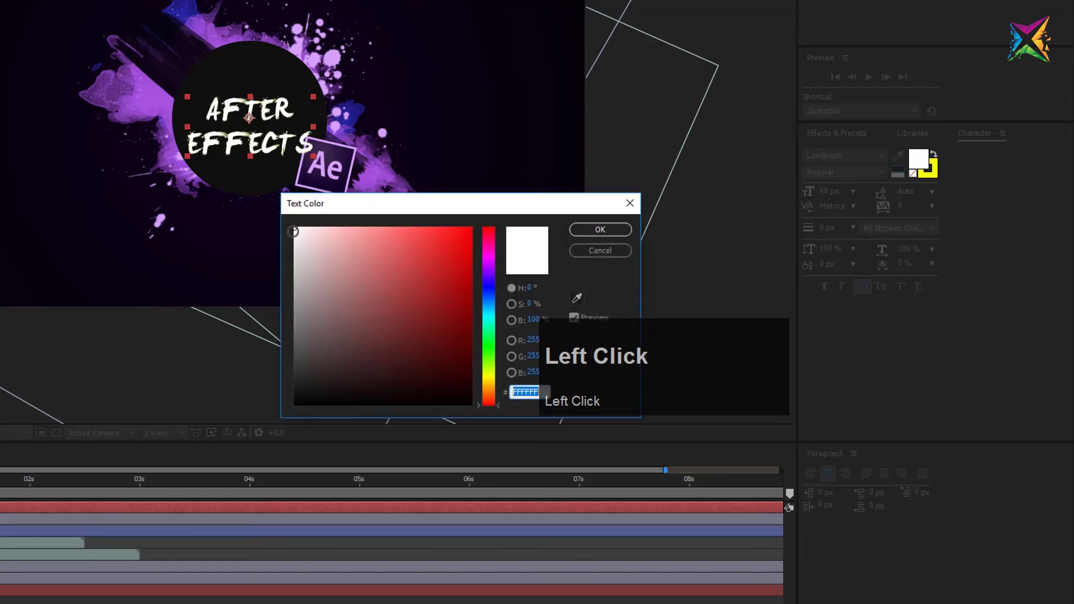
left_click_drag(293, 231, 289, 236)
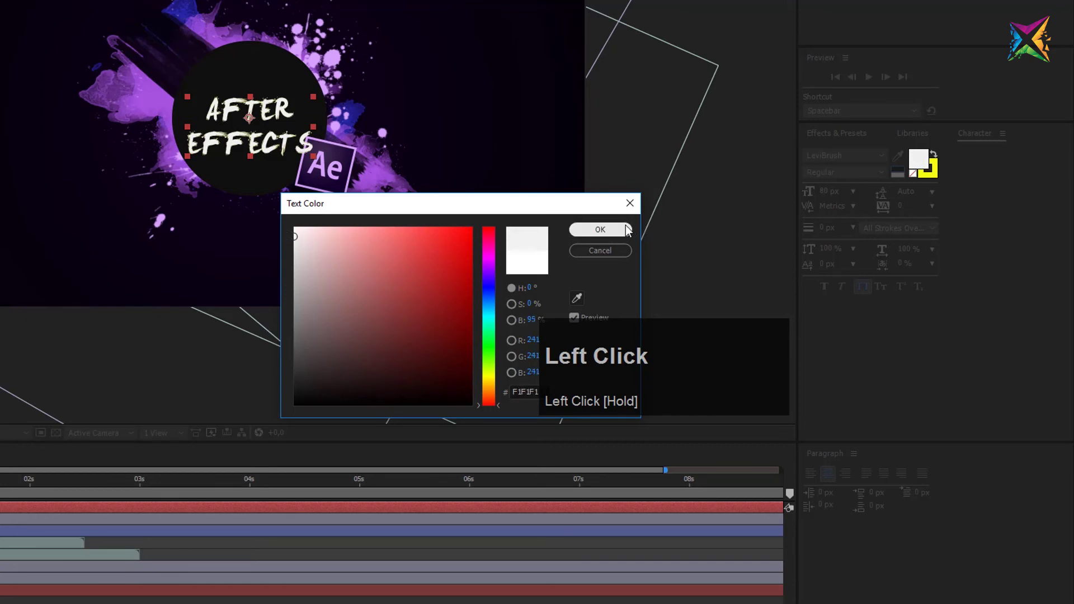
left_click(602, 230)
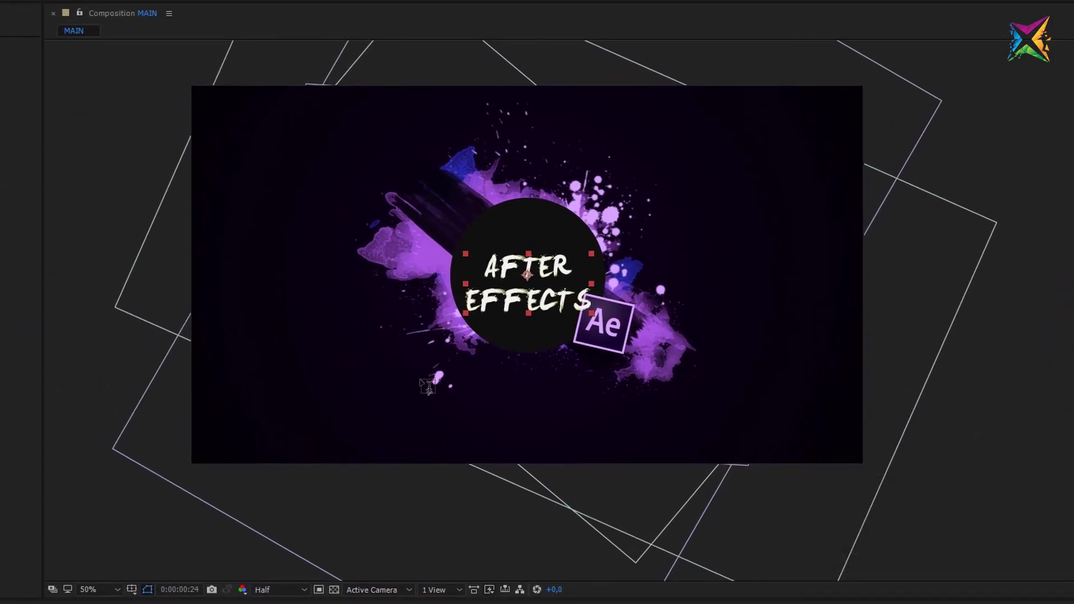
- Move the title up into the upper part of the black circle with the Selection tool and deselect it
key("v")
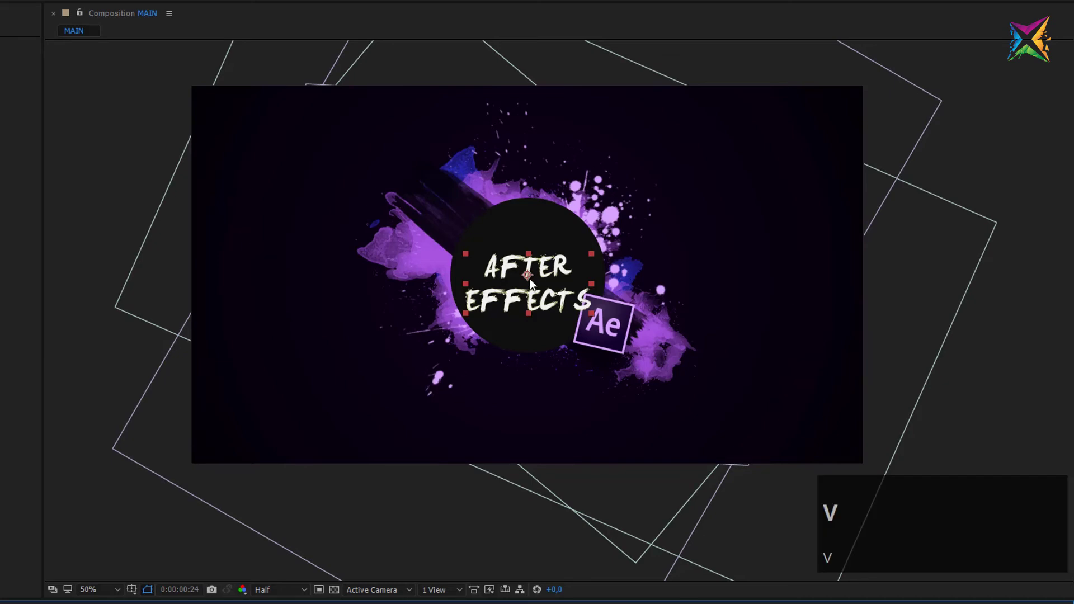
left_click_drag(545, 273, 541, 249)
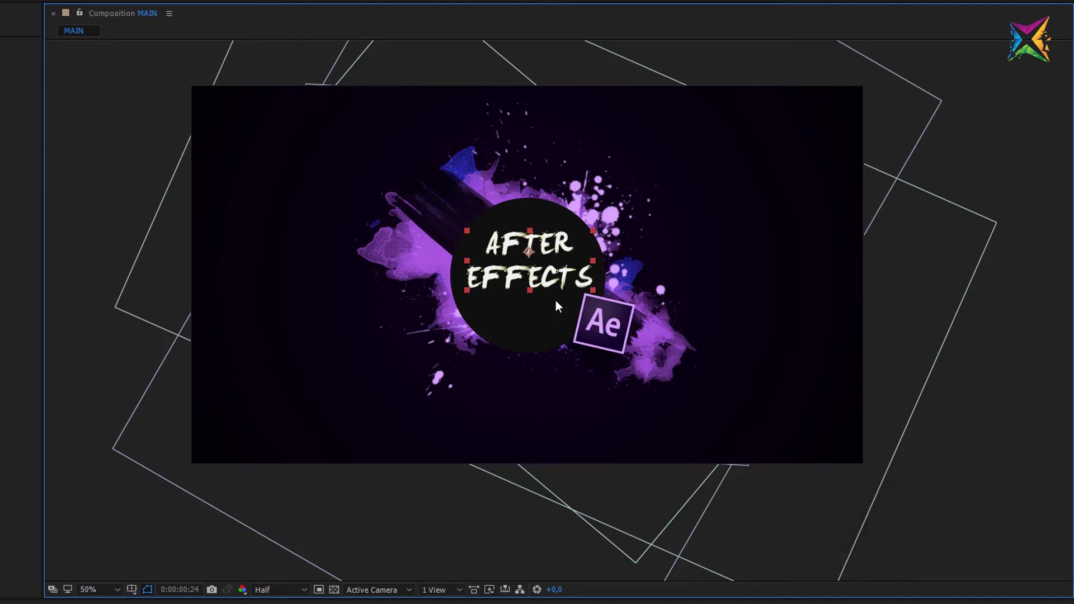
left_click(540, 381)
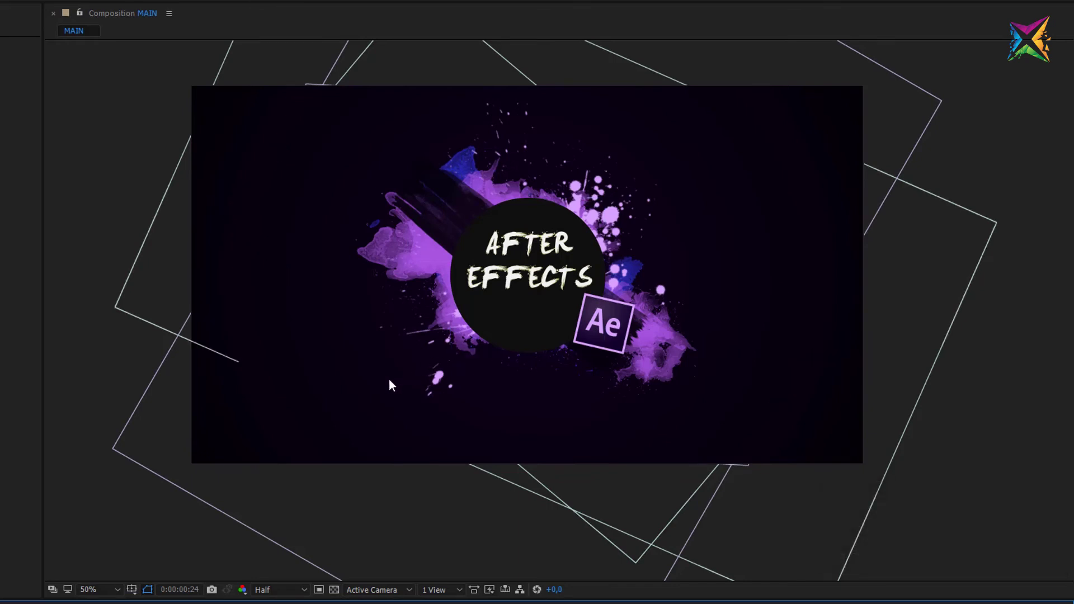
- Add a new text layer reading "for Motion Designers" below the title inside the circle
key("ctrl+t")
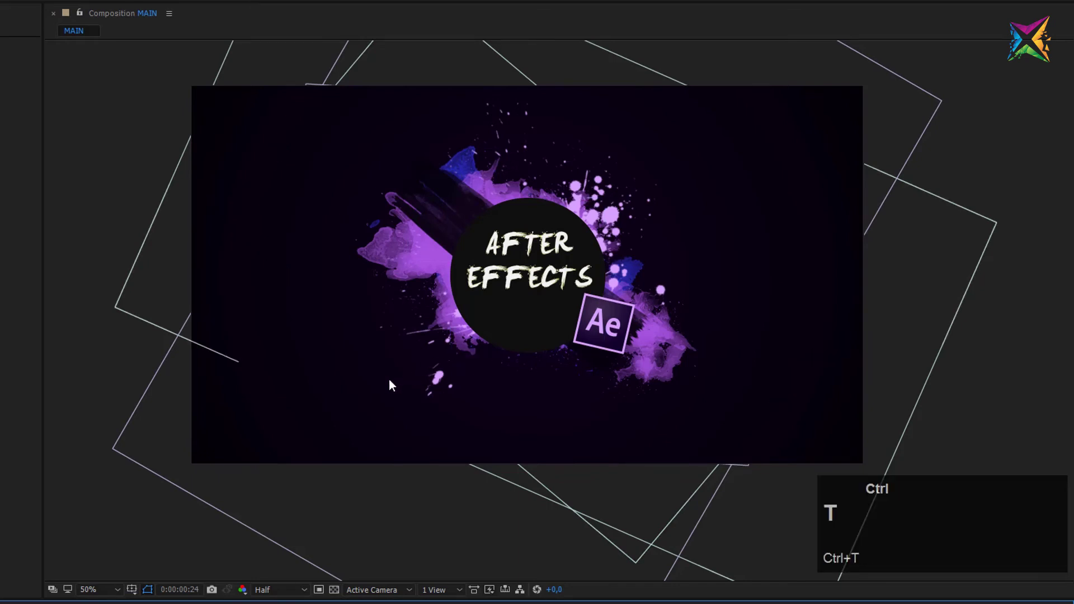
left_click(533, 325)
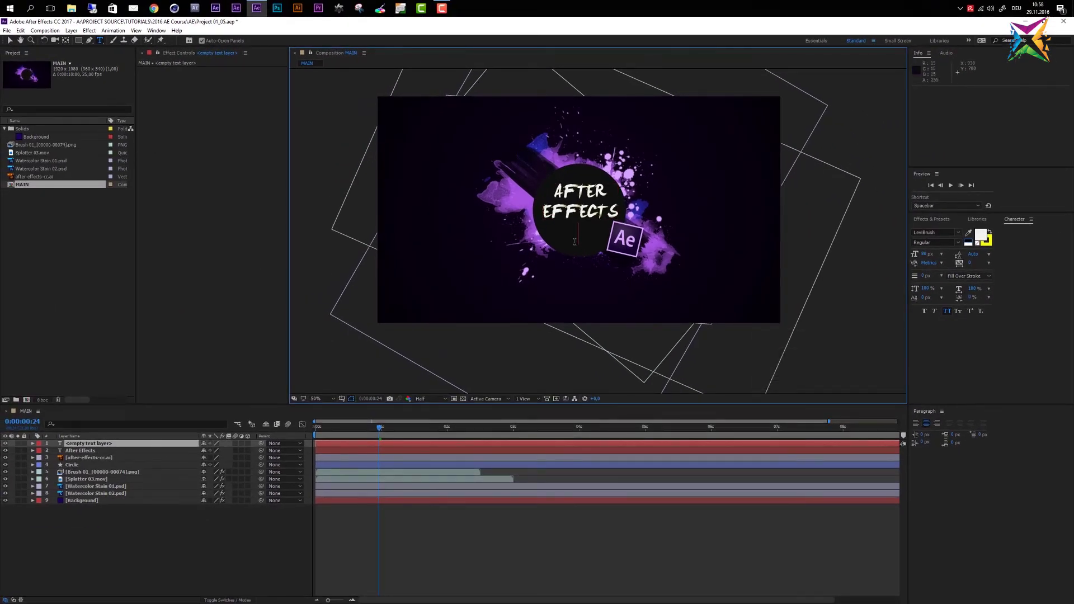
type("for Motion")
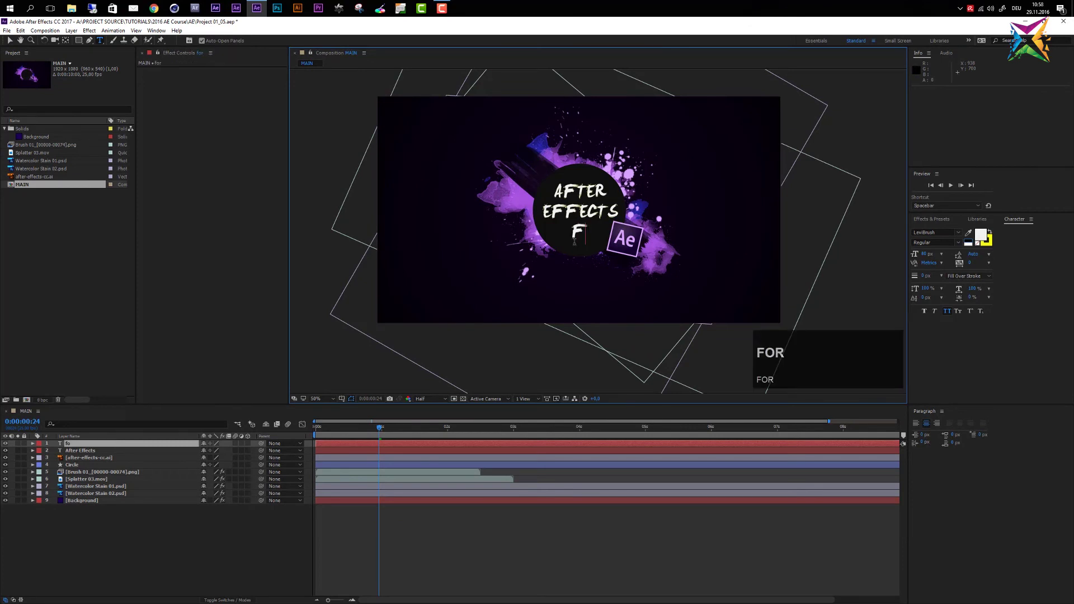
type(" De")
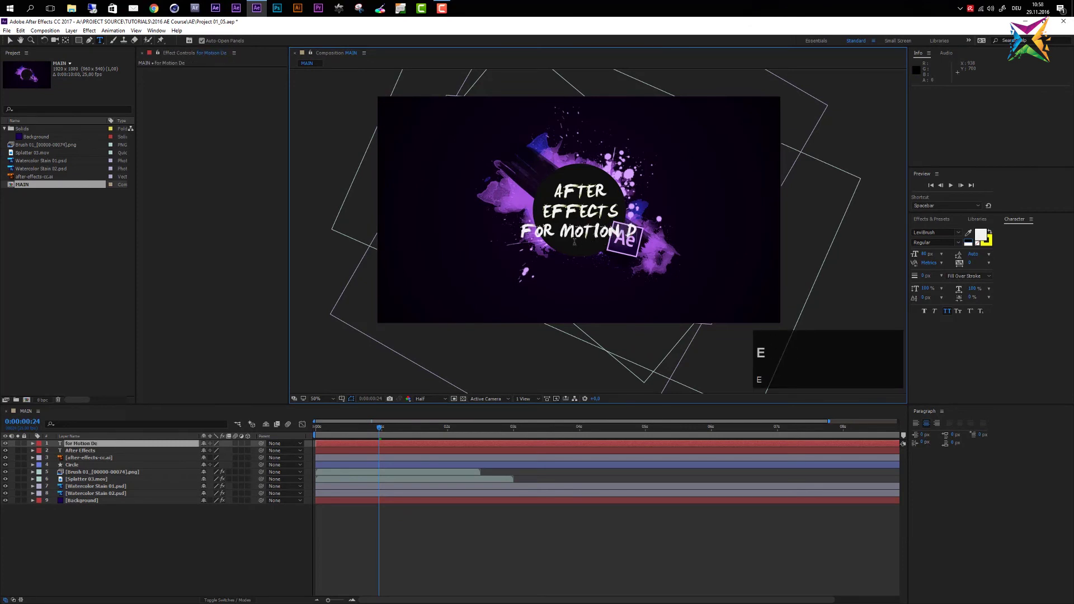
type("signers")
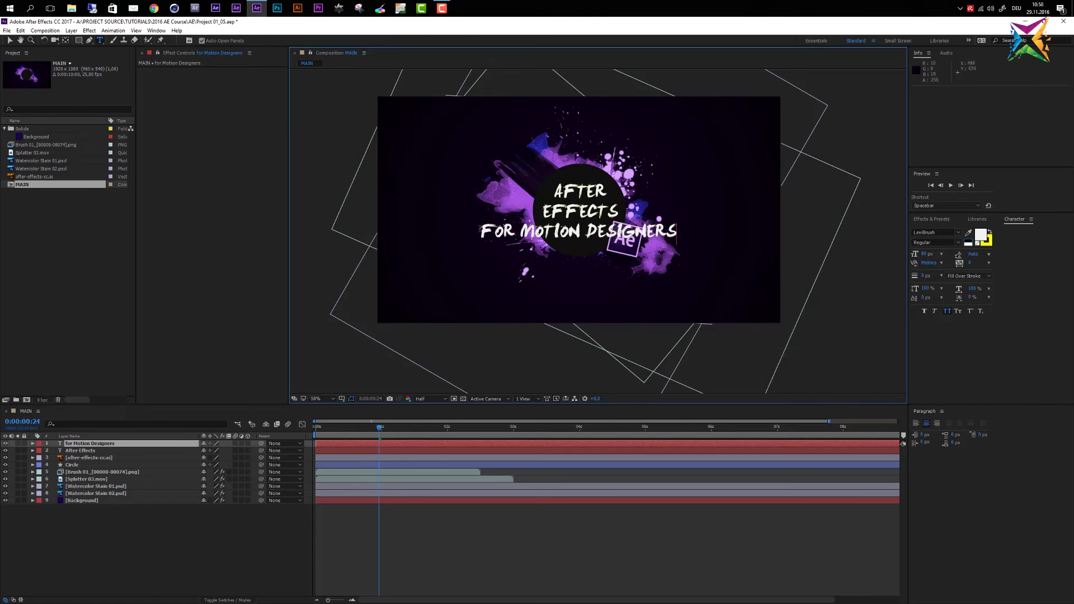
- Set the font of the whole "for Motion Designers" layer to Myriad Pro
left_click(102, 445)
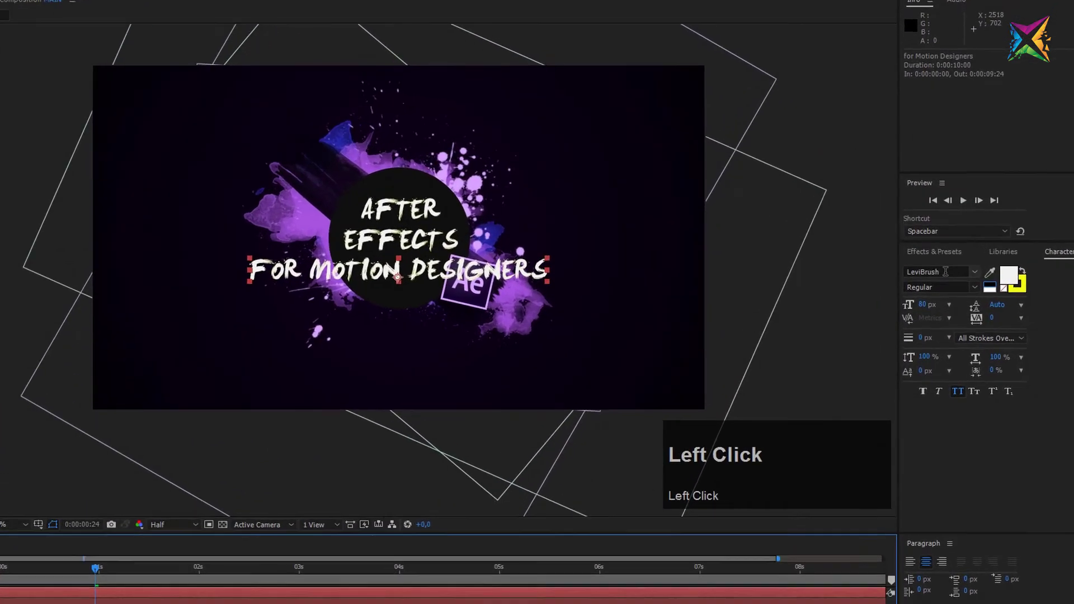
left_click(946, 272)
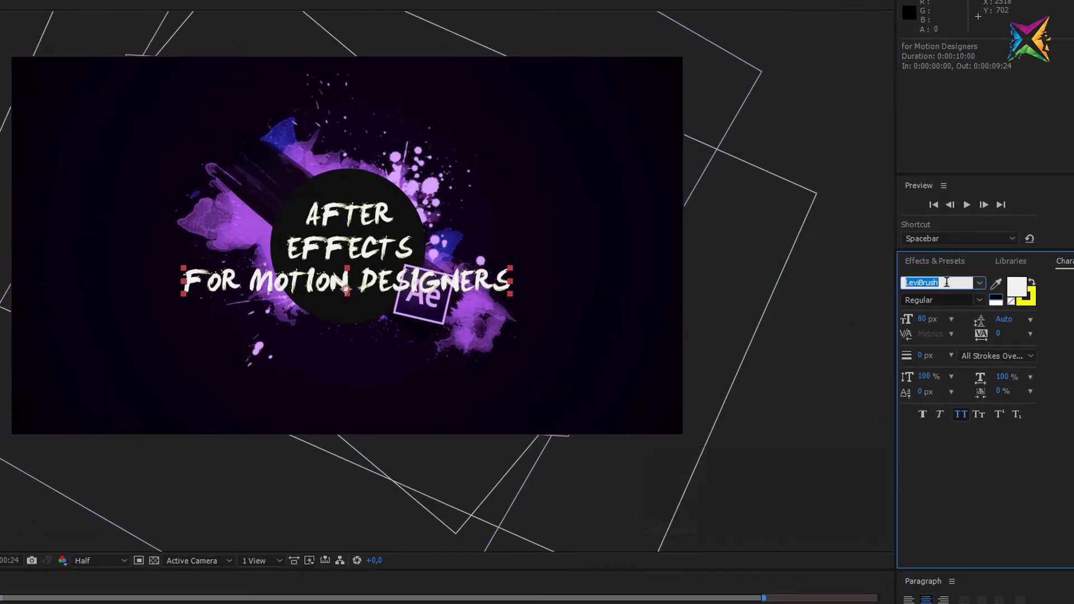
type("Myt")
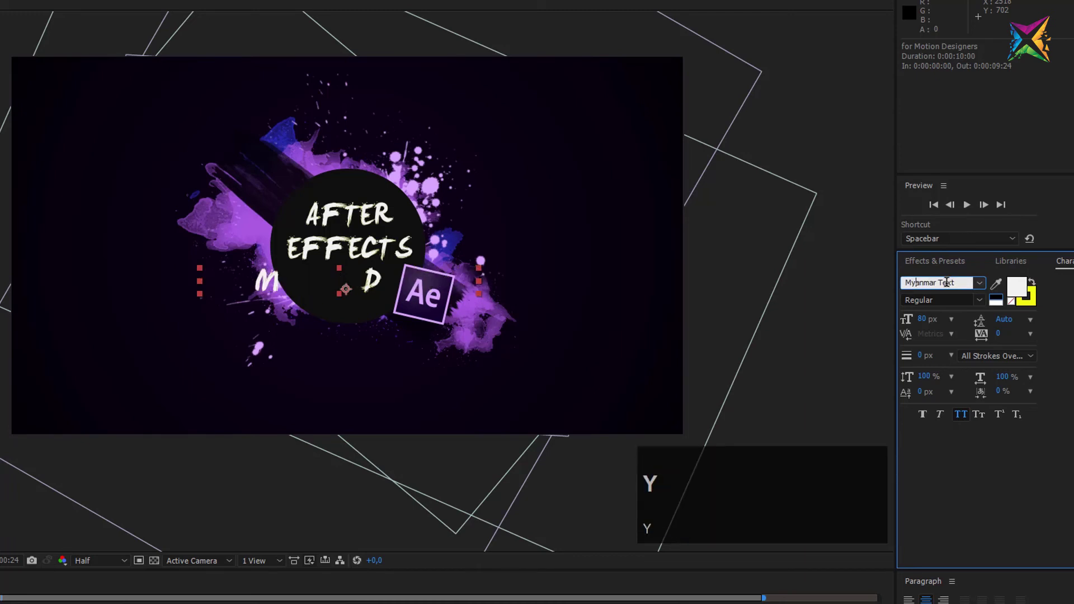
key("BackSpace")
type("ri")
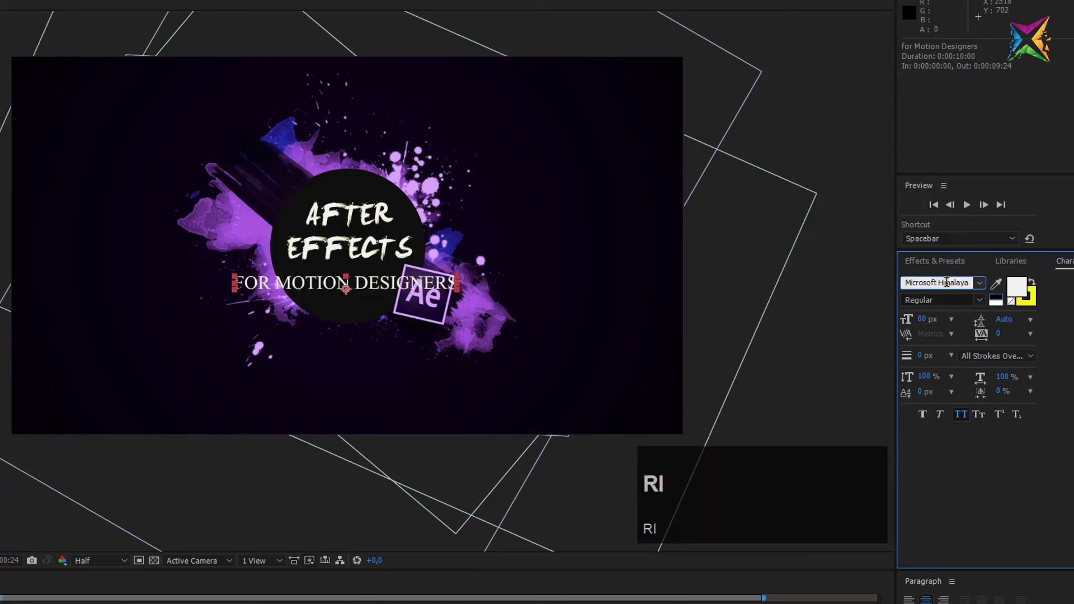
key("BackSpace")
type("Myriad Pro")
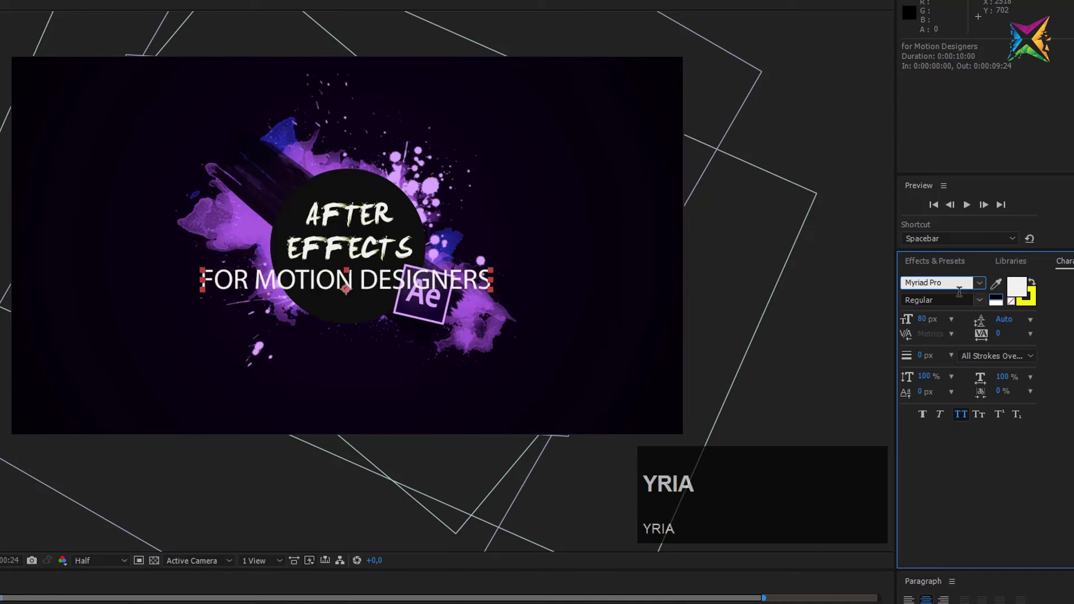
- Turn off All Caps on the "for Motion Designers" text and set its size to 35 px
left_click(961, 415)
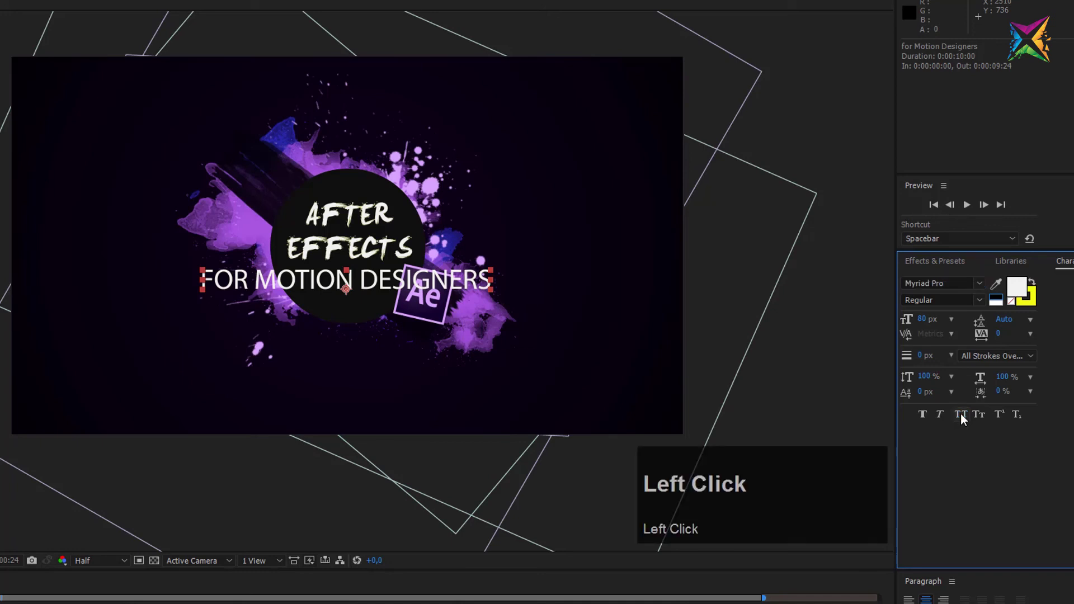
left_click_drag(922, 319, 890, 321)
left_click(926, 319)
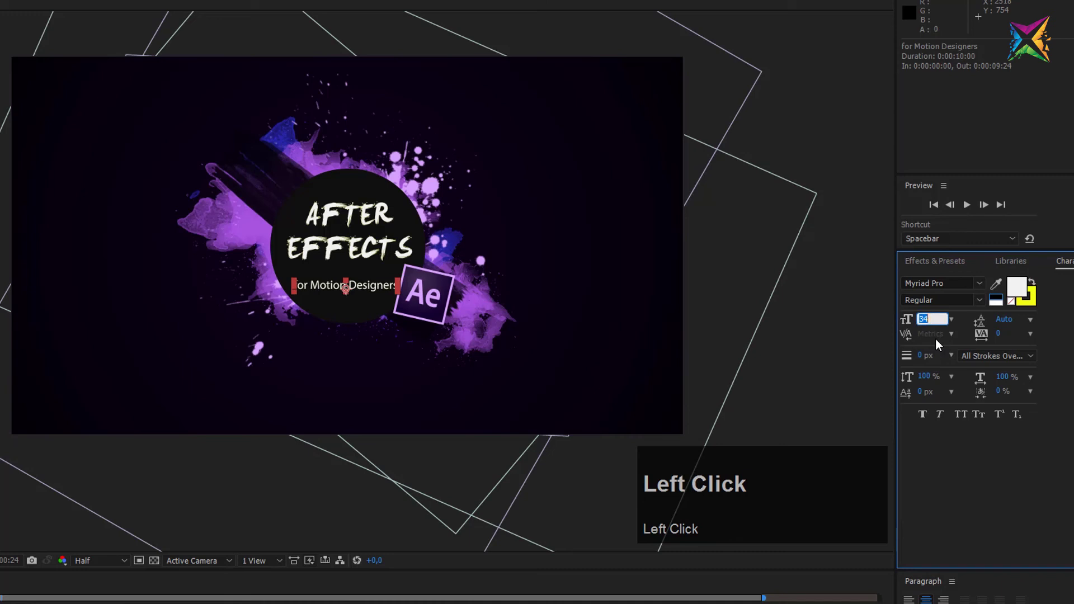
type("35")
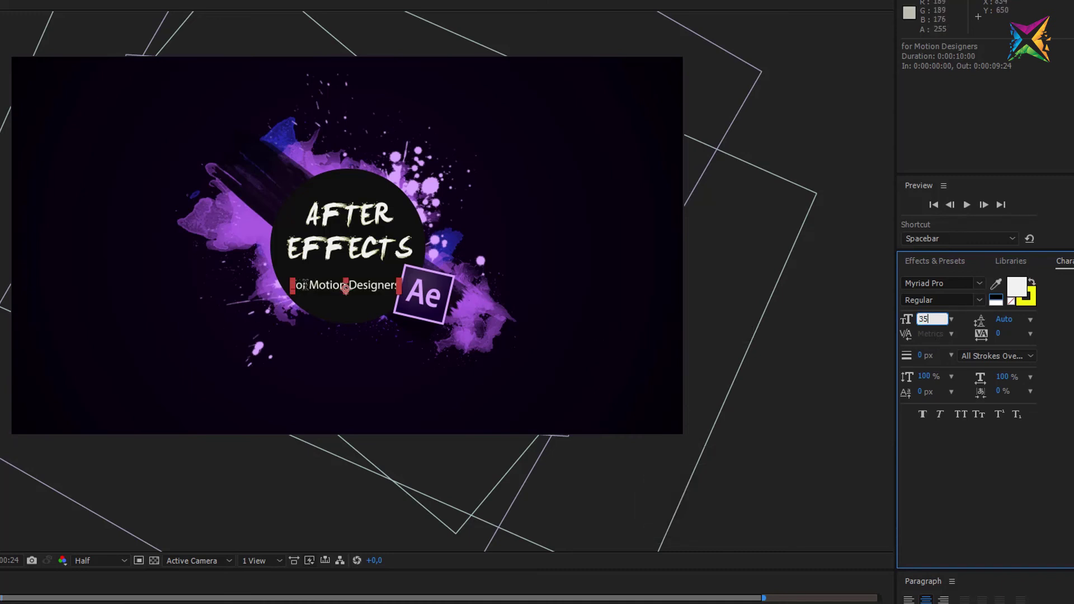
- Set the size of only the word "for" in the "for Motion Designers" text to 25 px
left_click_drag(308, 285, 283, 284)
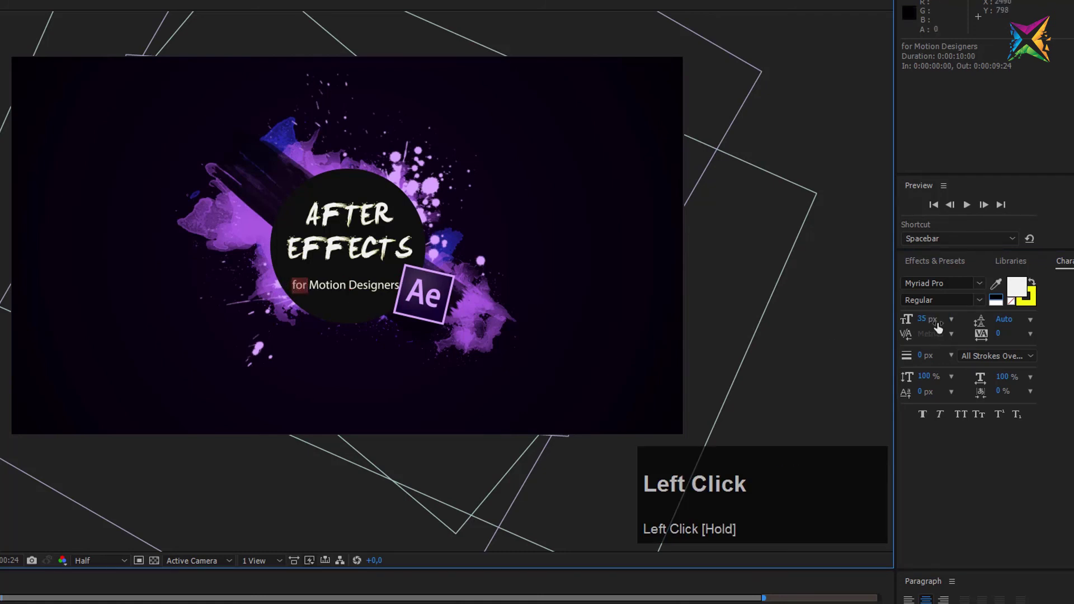
left_click_drag(927, 319, 920, 320)
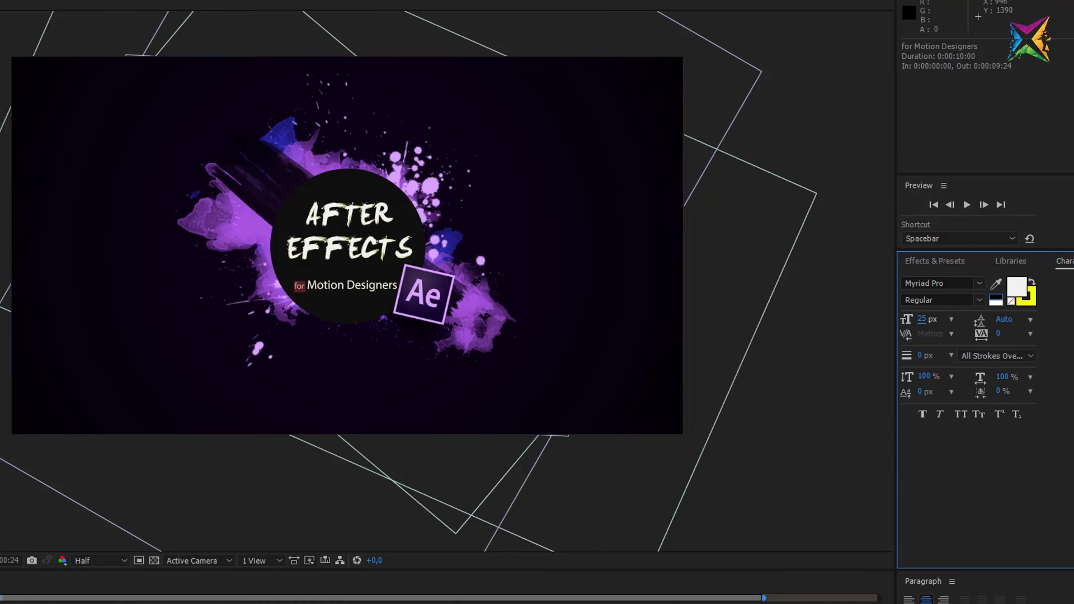
- Change the fill color of the whole "for Motion Designers" layer to the purple A753E2 sampled from the watercolor stain
left_click(346, 287)
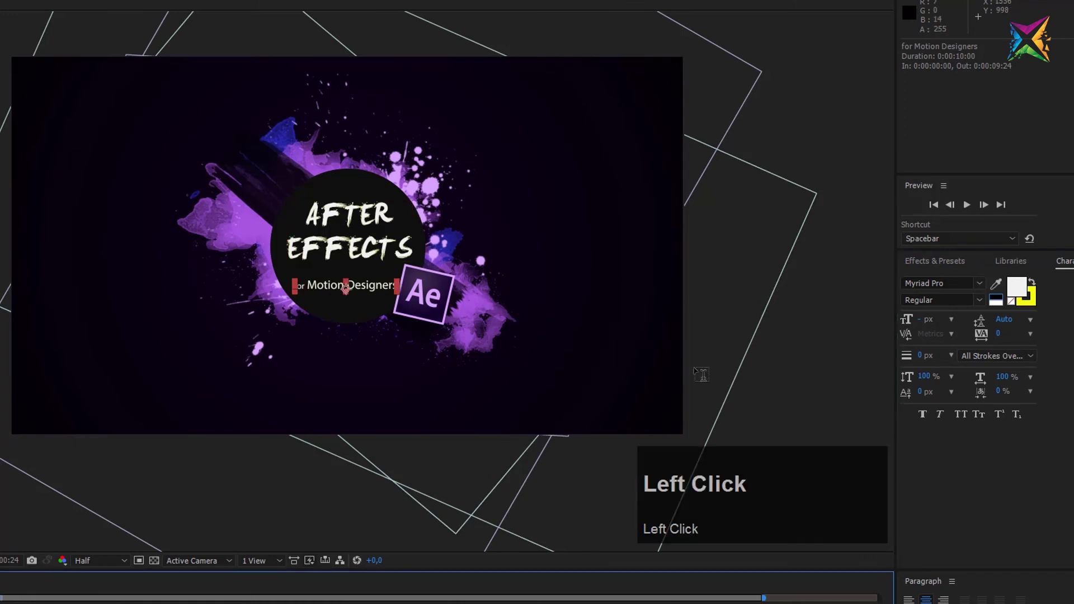
left_click(1017, 288)
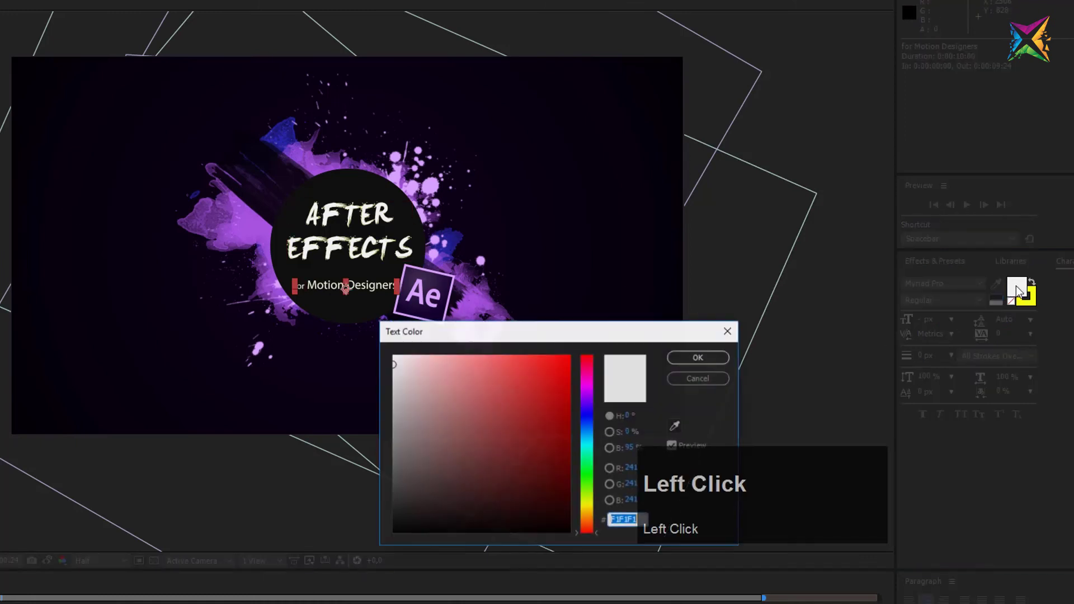
left_click(676, 427)
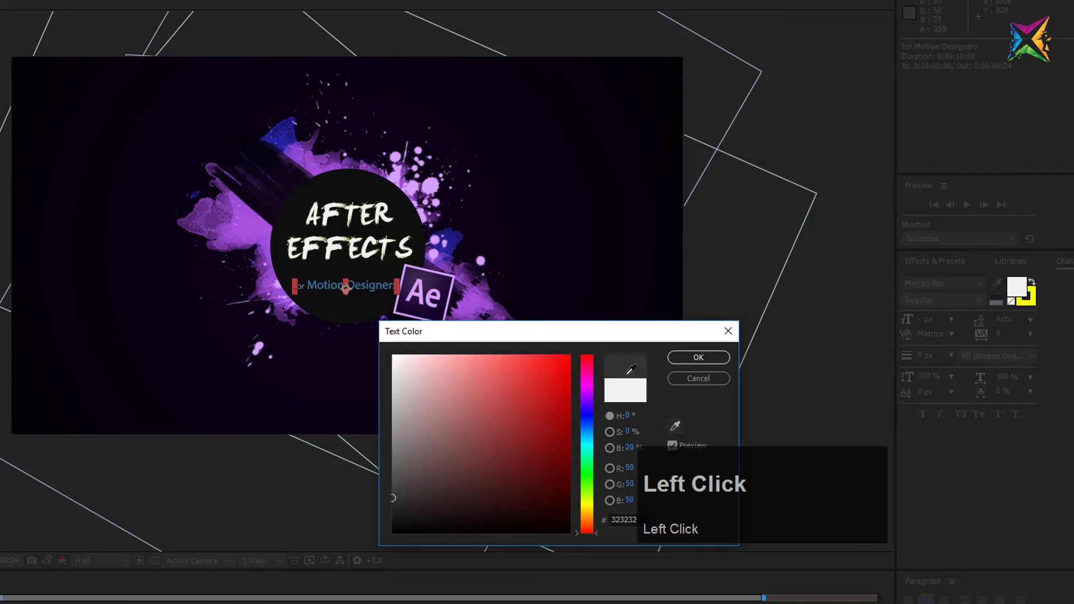
left_click(257, 224)
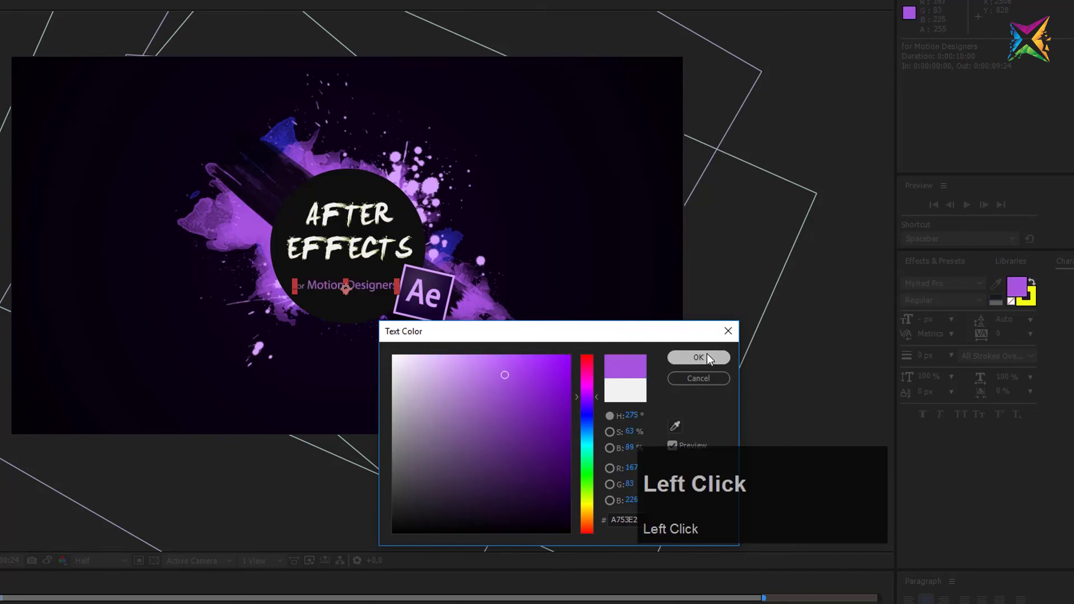
left_click(699, 357)
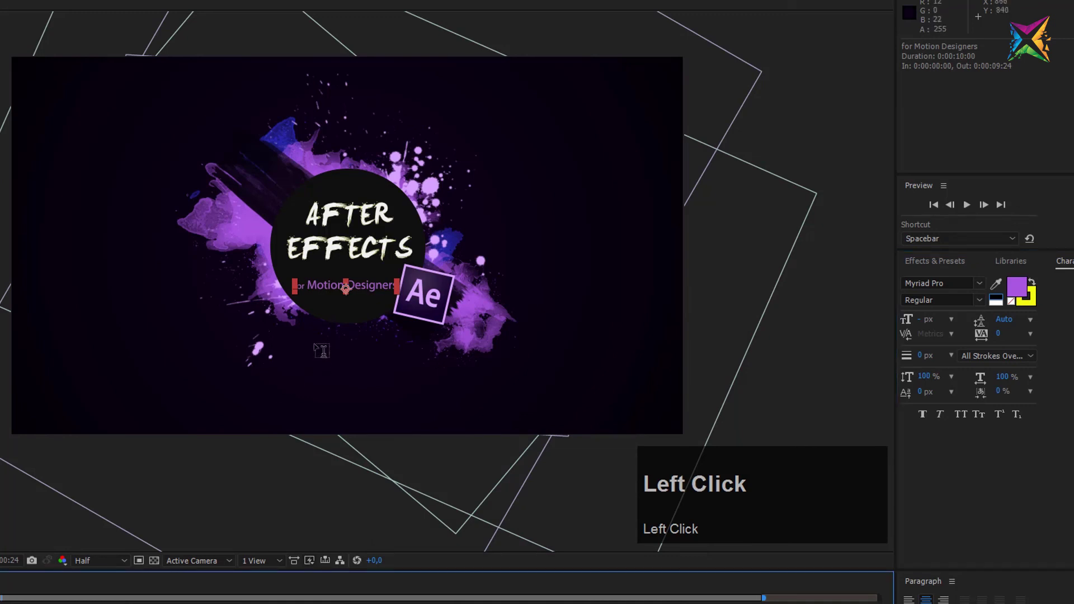
- Move the "for Motion Designers" text up about 22 px, closer to the title, with the Selection tool and deselect it
key("v")
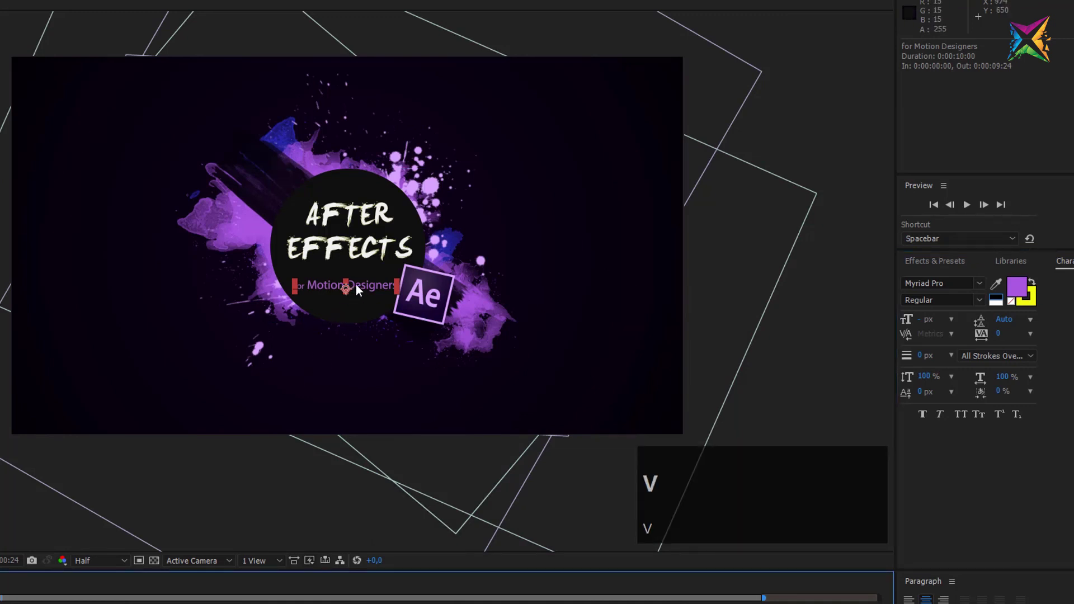
left_click_drag(364, 286, 365, 281)
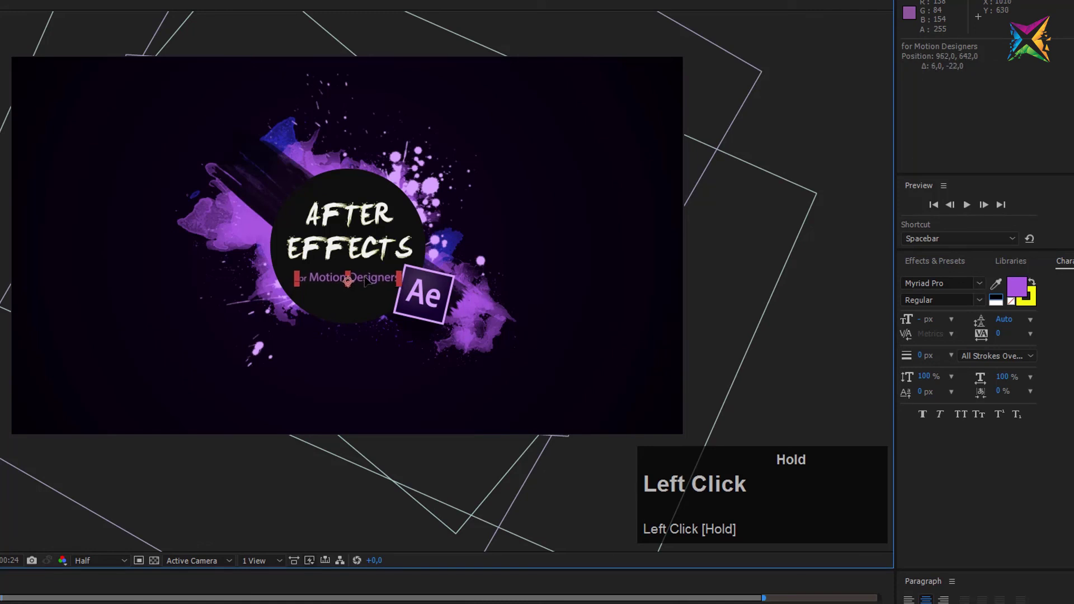
left_click_drag(365, 281, 364, 282)
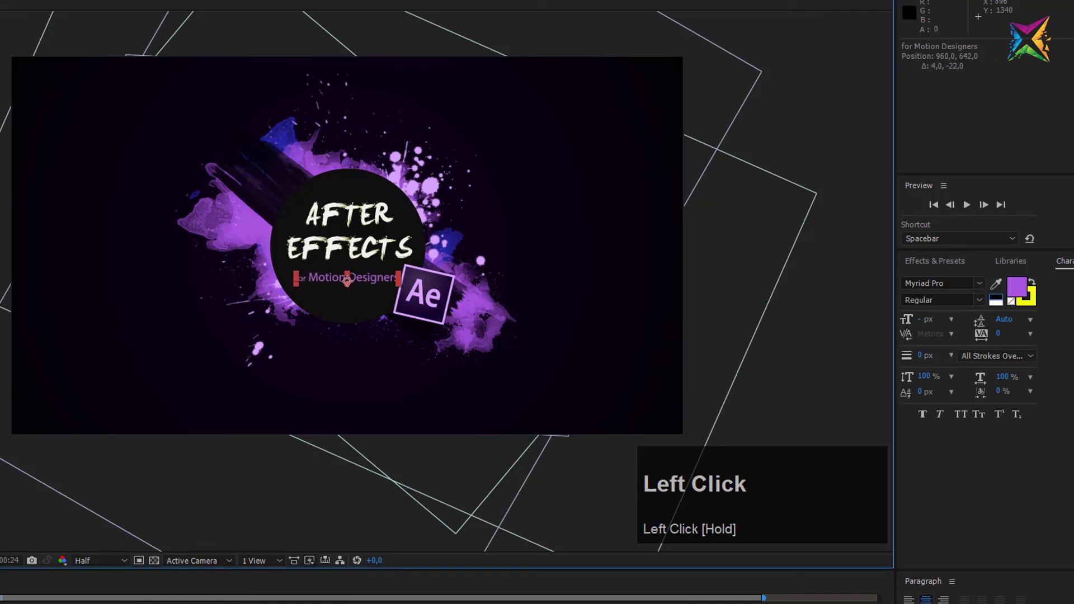
left_click(313, 601)
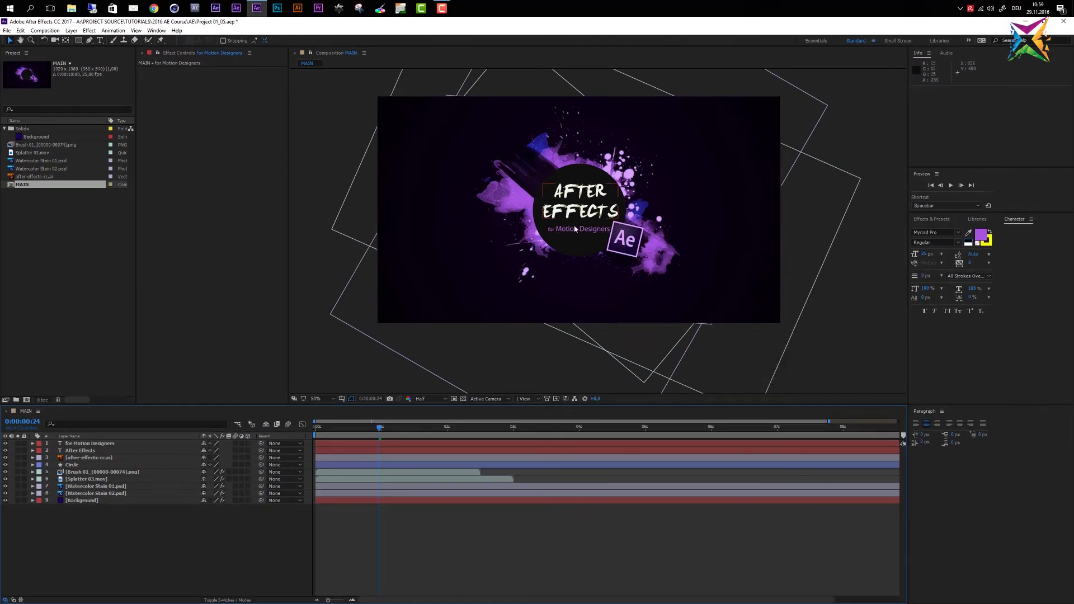
- Select the "for Motion Designers" and "After Effects" layers, move them together down about 12 px inside the circle, and deselect them
left_click(84, 451)
left_click(91, 445)
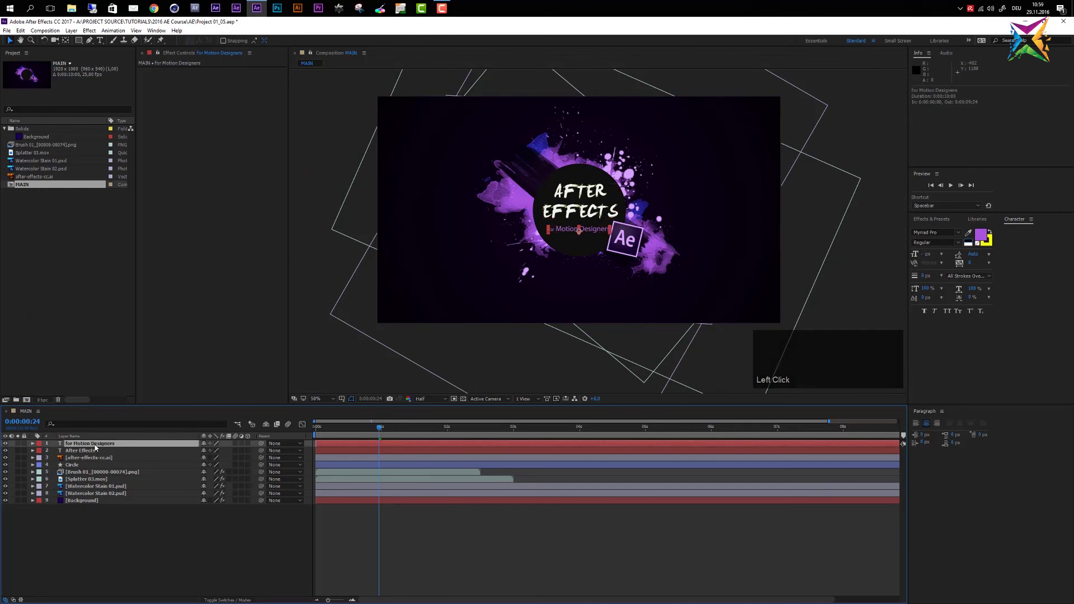
left_click(93, 451, "shift")
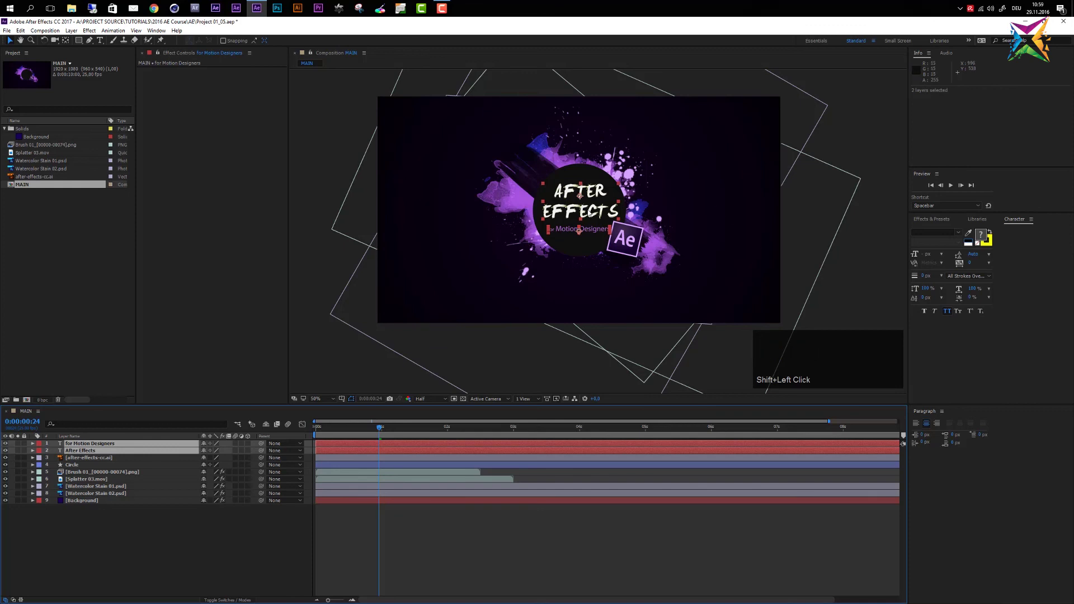
left_click_drag(589, 213, 590, 217)
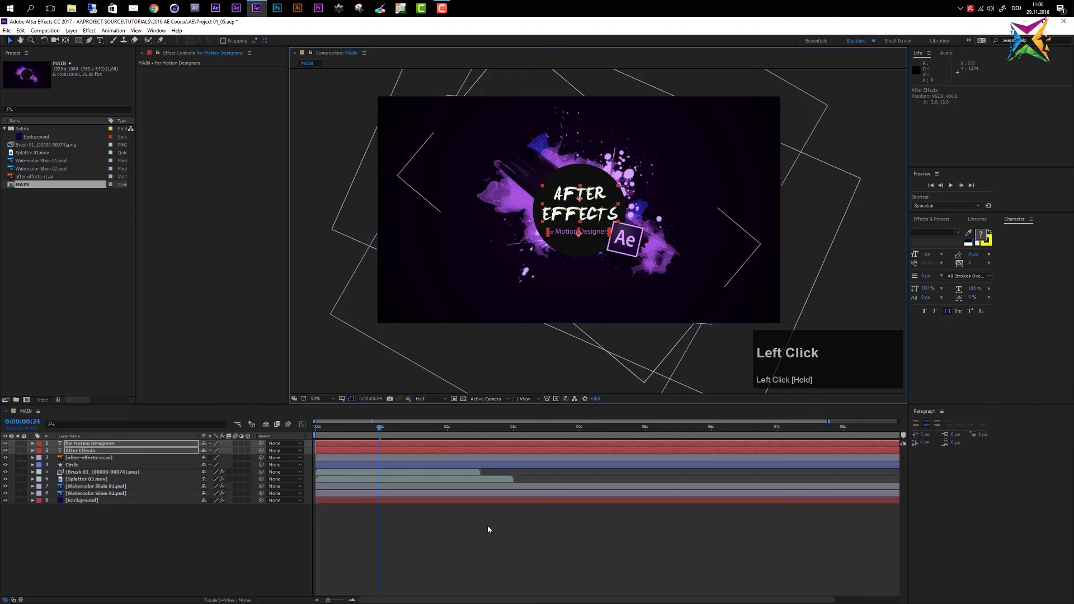
left_click(488, 525)
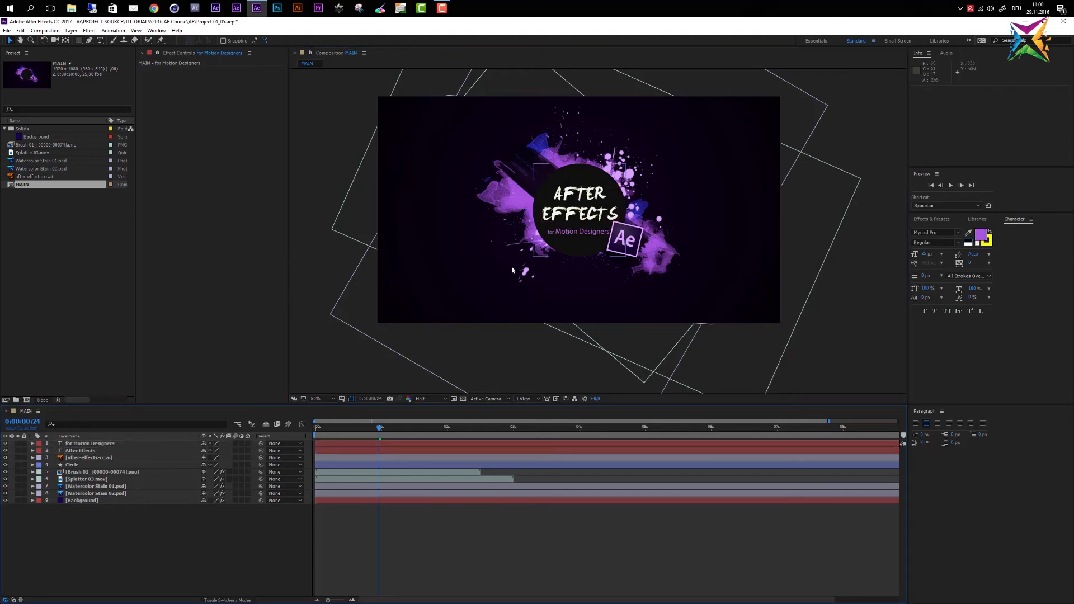
- Save the project as a new numbered version with Increment and Save
left_click(6, 31)
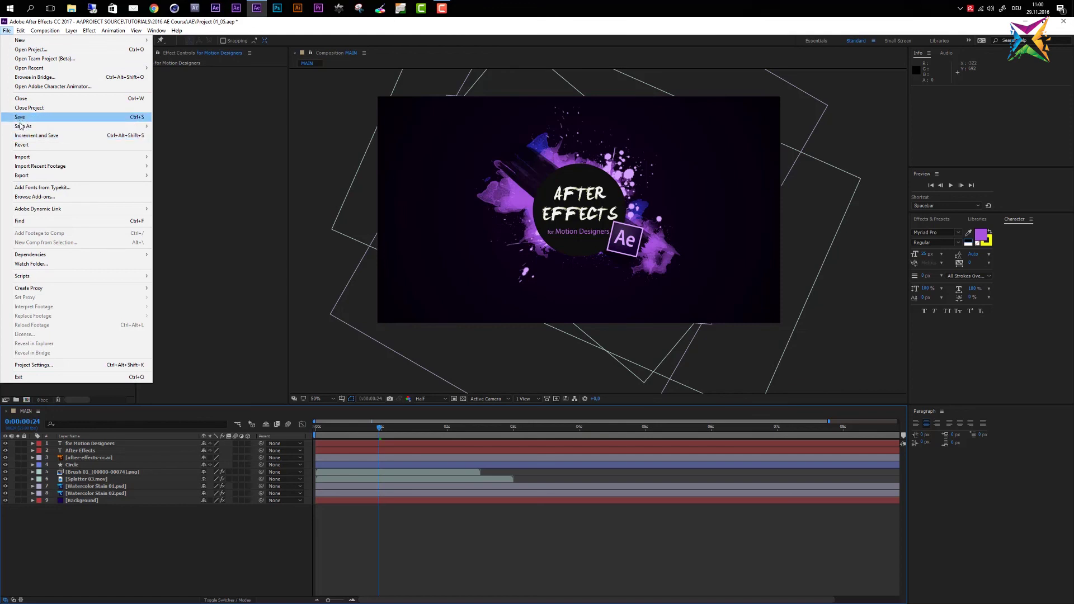
mouse_move(24, 126)
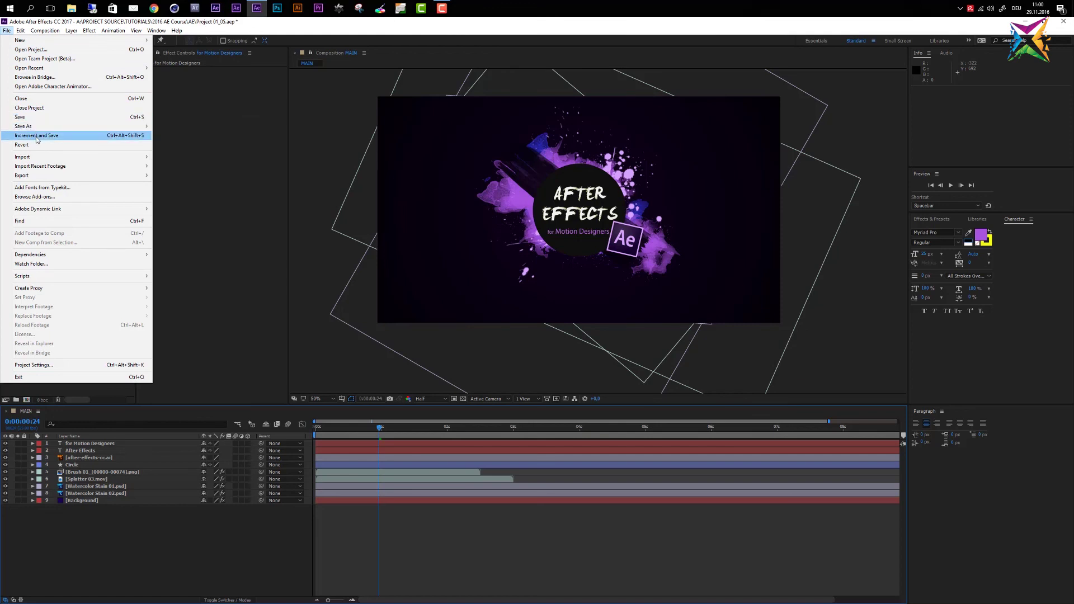
left_click(40, 137)
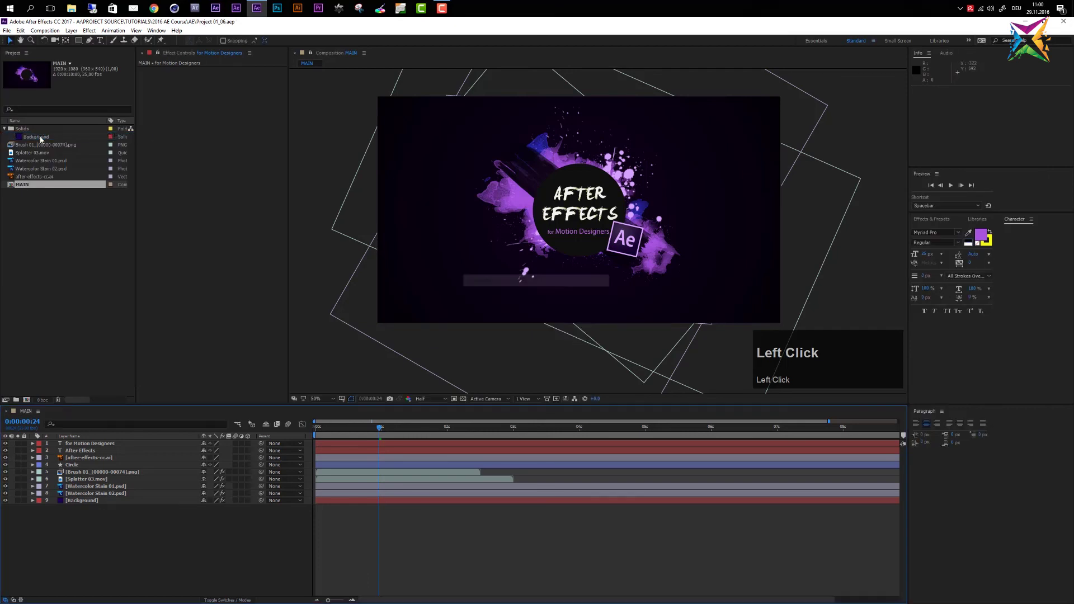